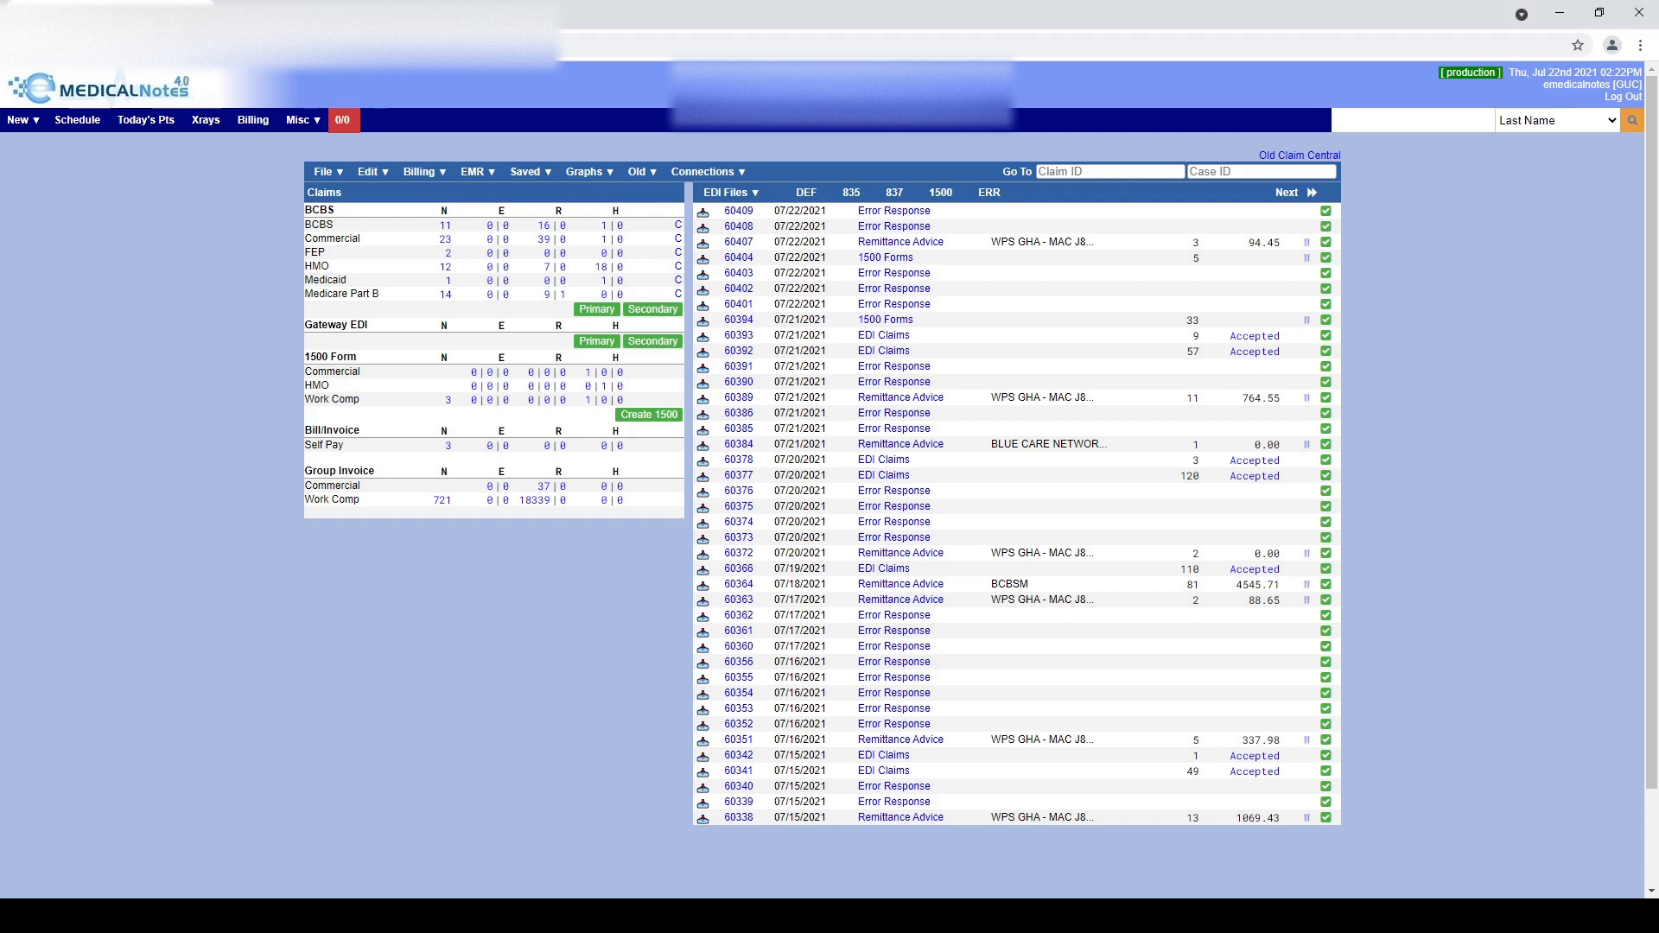
# Go to the Insurance Payments page through the File menu
pyautogui.click(339, 173)
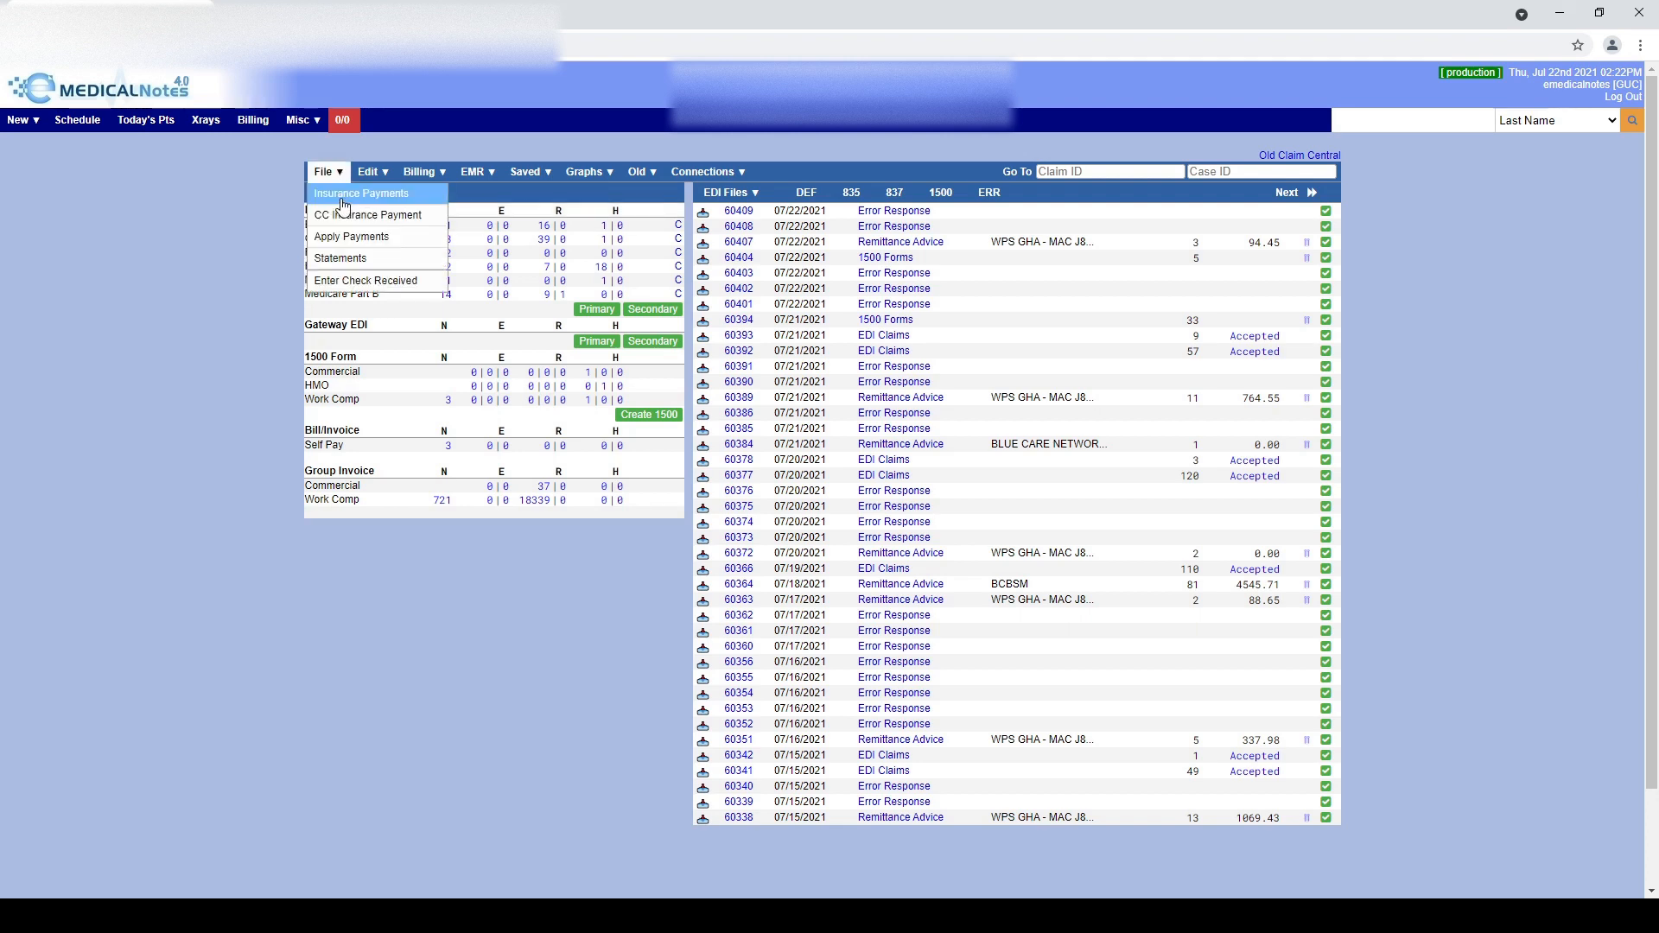
pyautogui.click(342, 197)
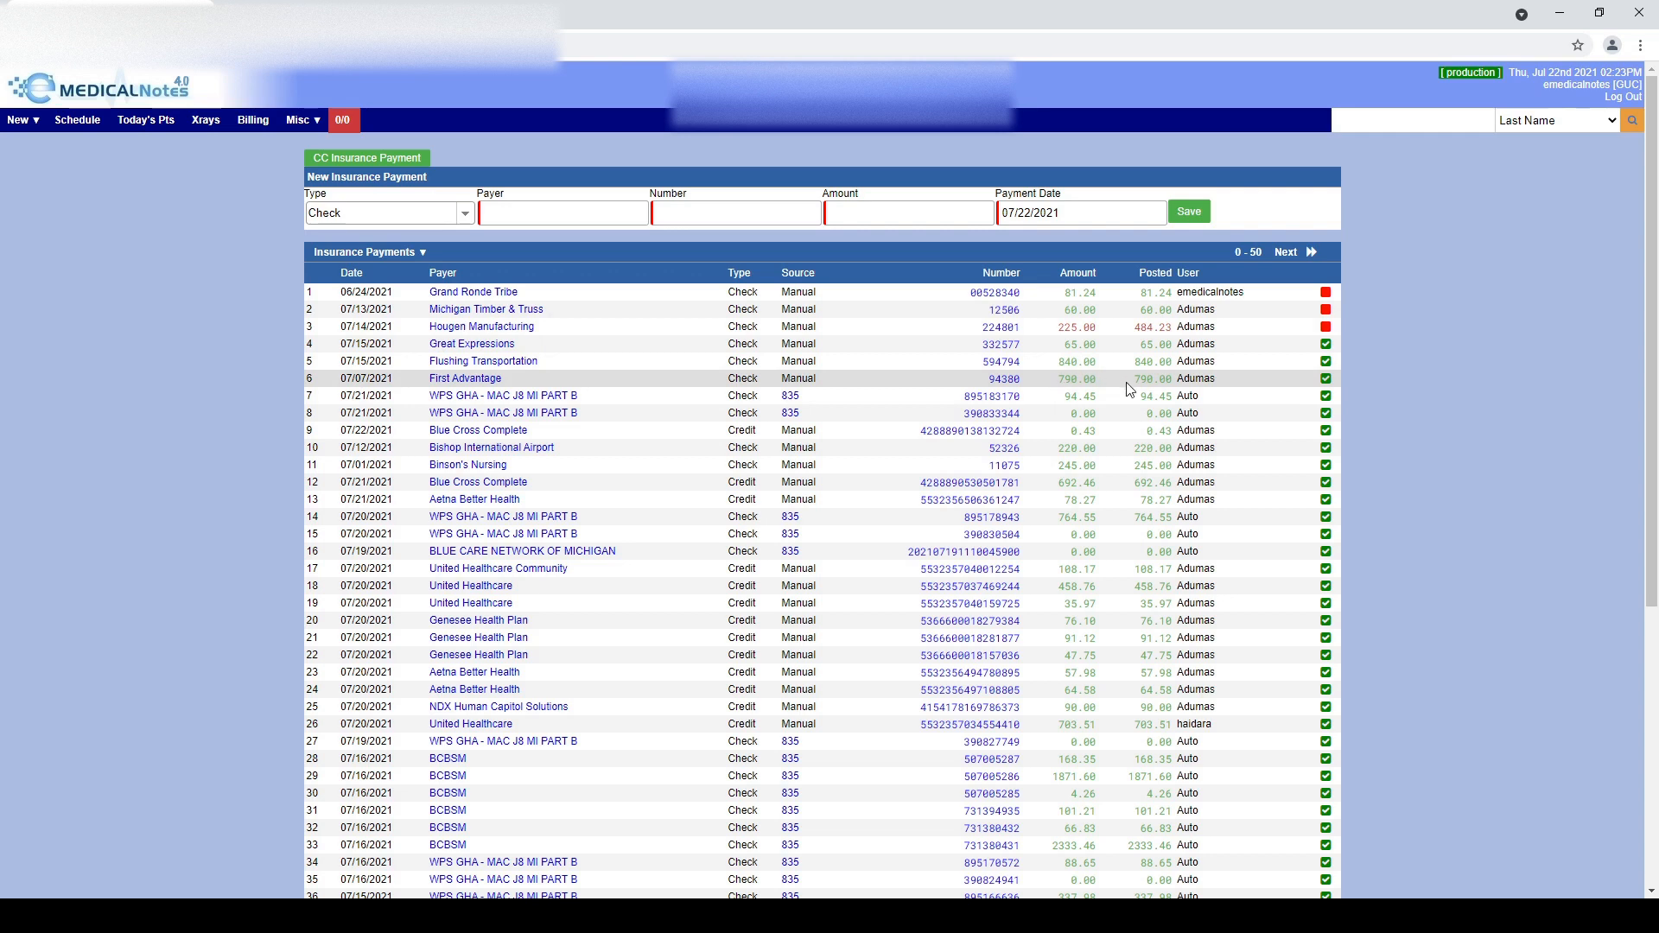
# Toggle First Advantage's status back to done, then filter the list to Not Done Payments
pyautogui.click(1328, 380)
pyautogui.click(1328, 380)
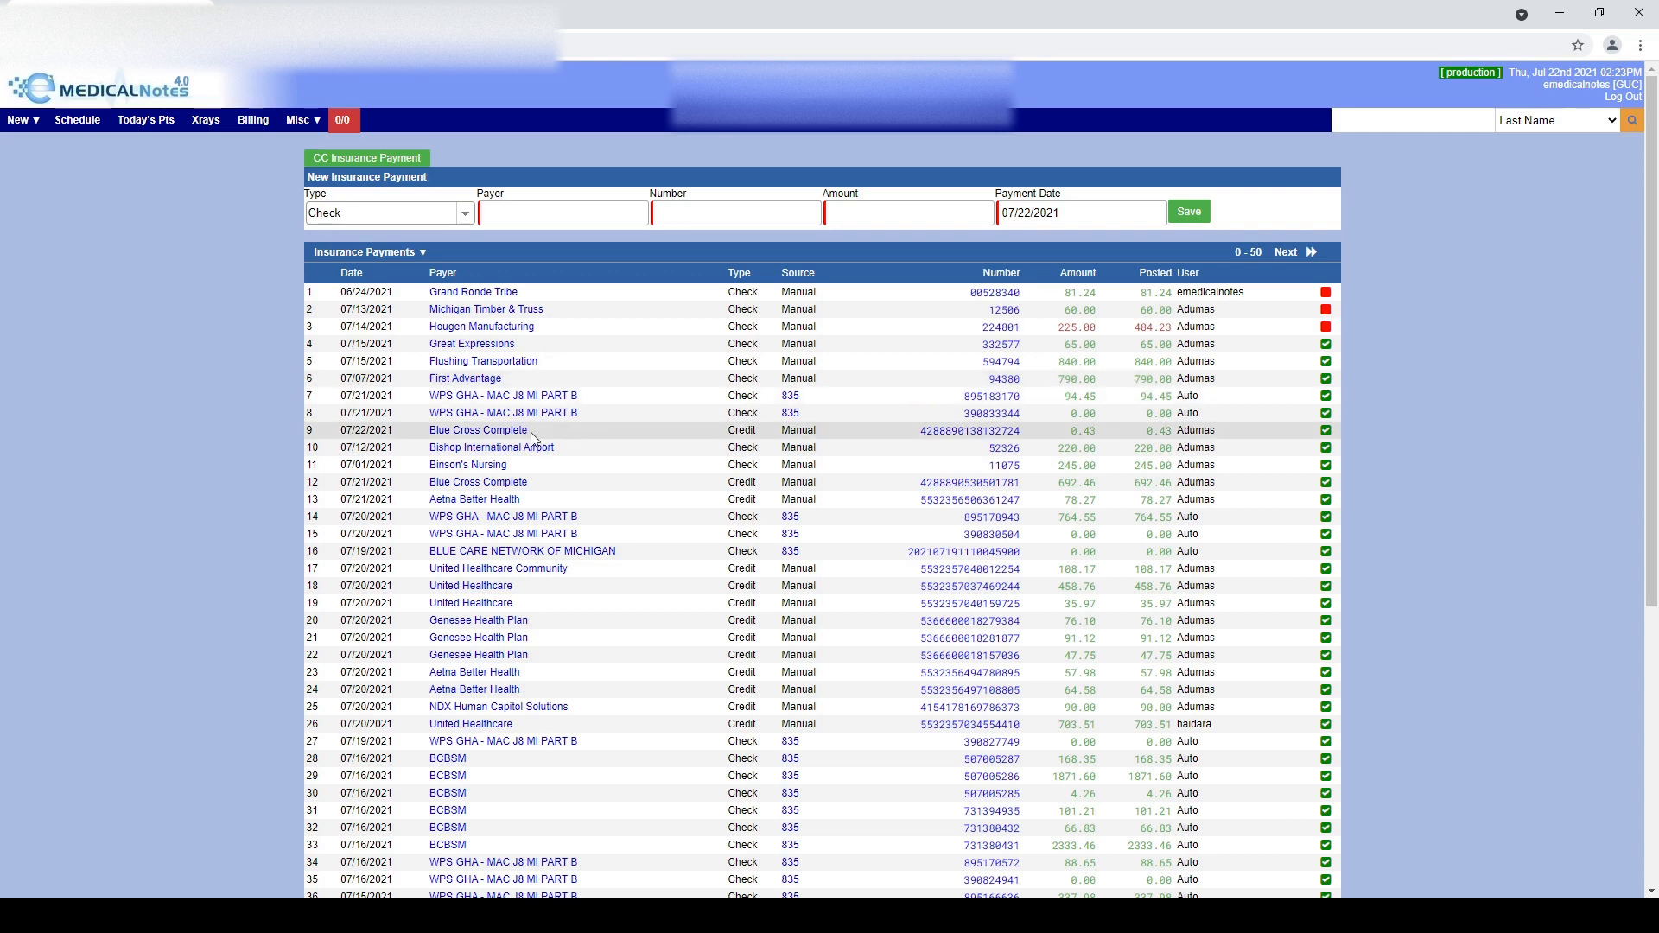
pyautogui.click(367, 252)
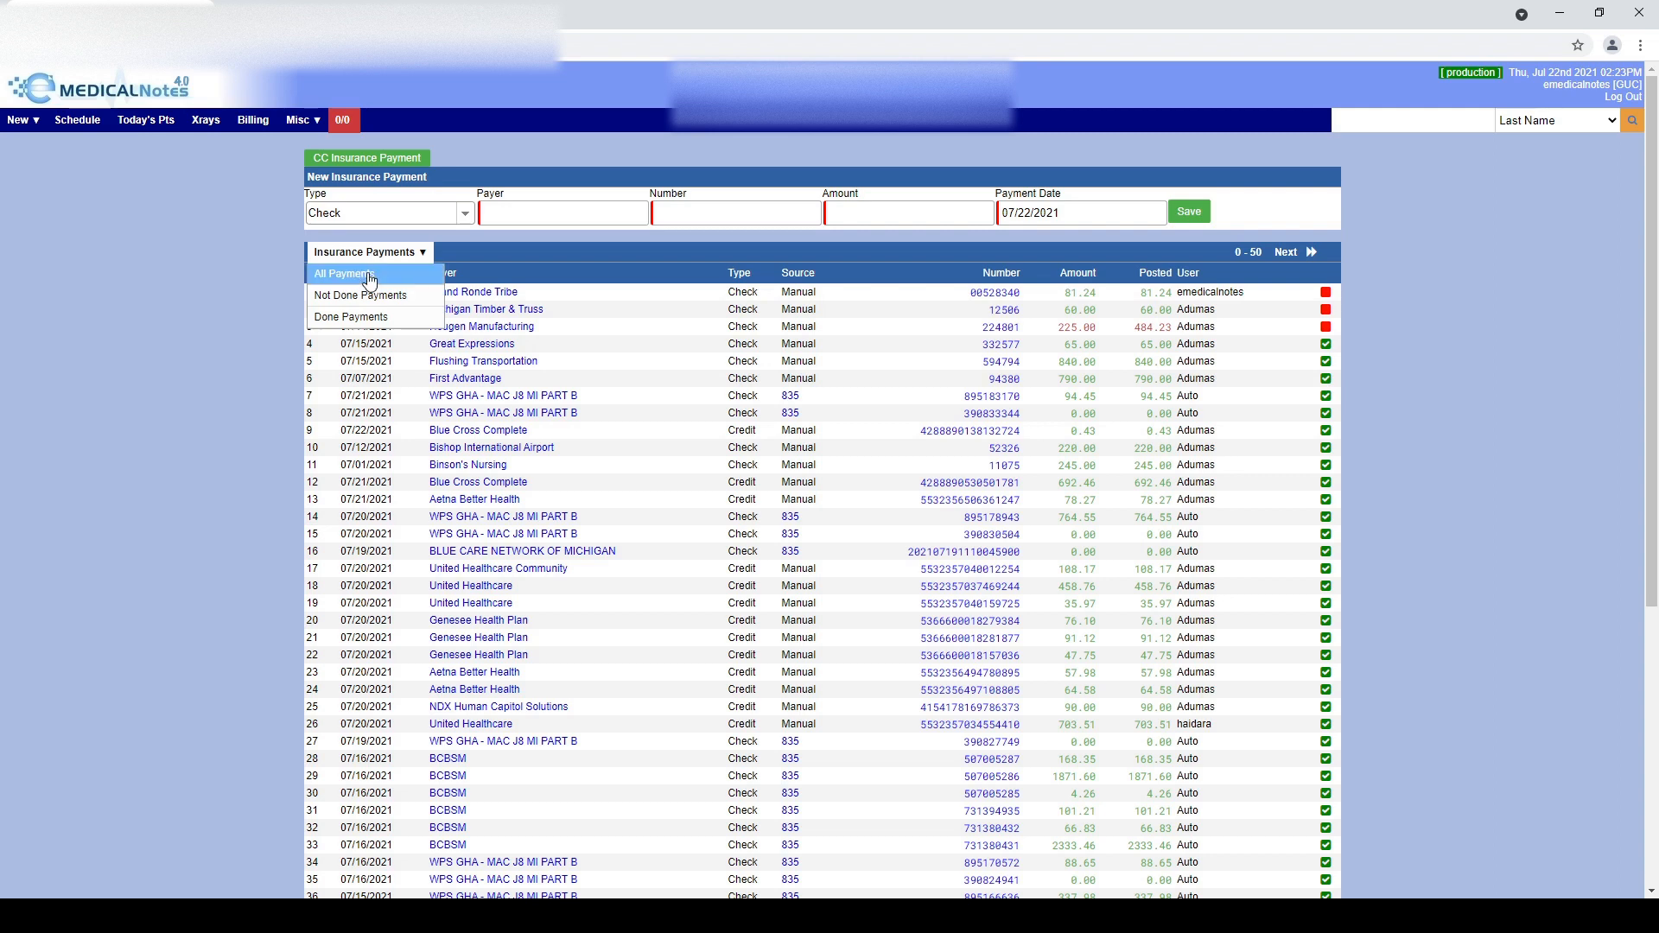
pyautogui.click(367, 274)
pyautogui.moveTo(376, 255)
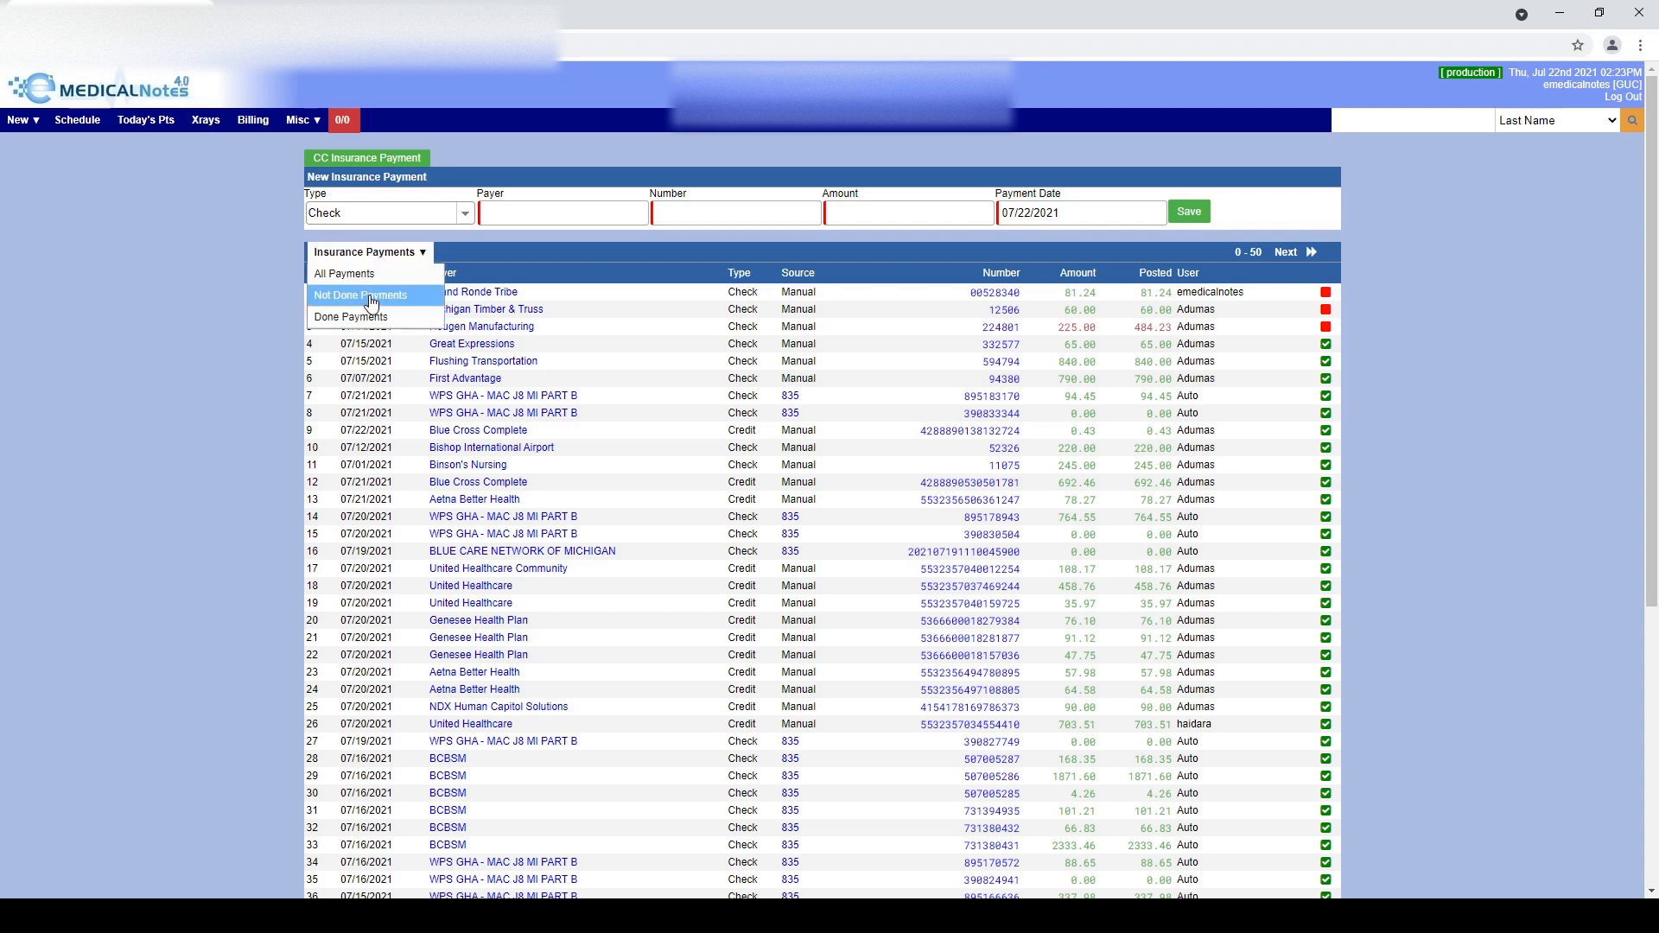
pyautogui.click(371, 298)
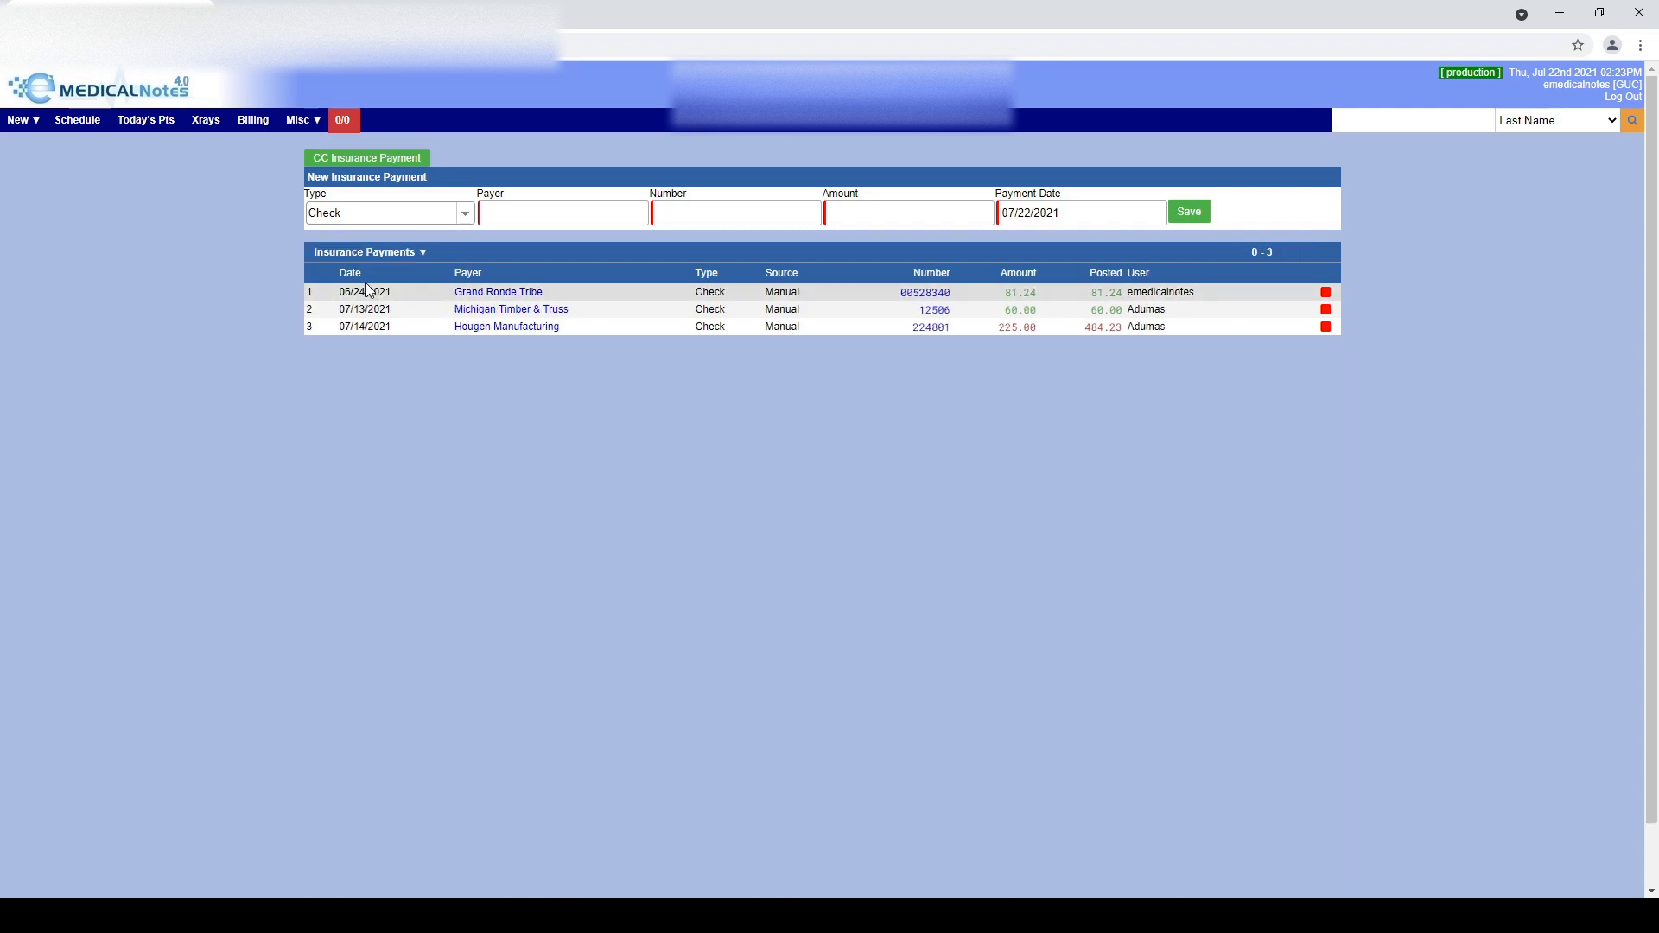
pyautogui.moveTo(367, 252)
pyautogui.click(355, 316)
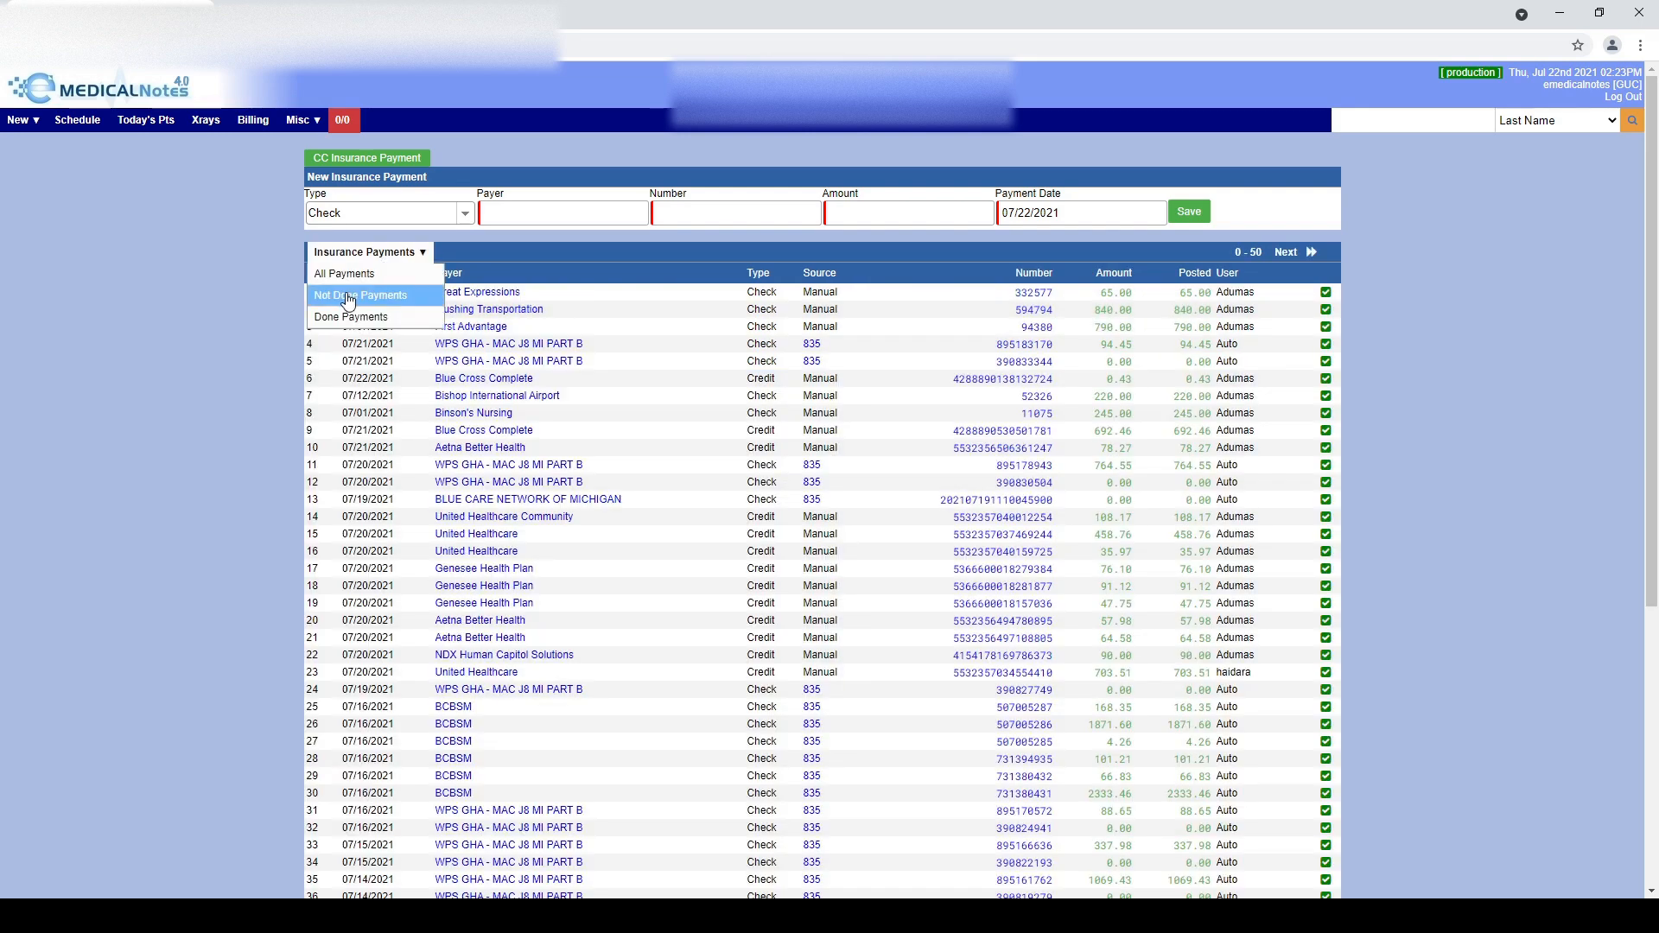
pyautogui.click(349, 298)
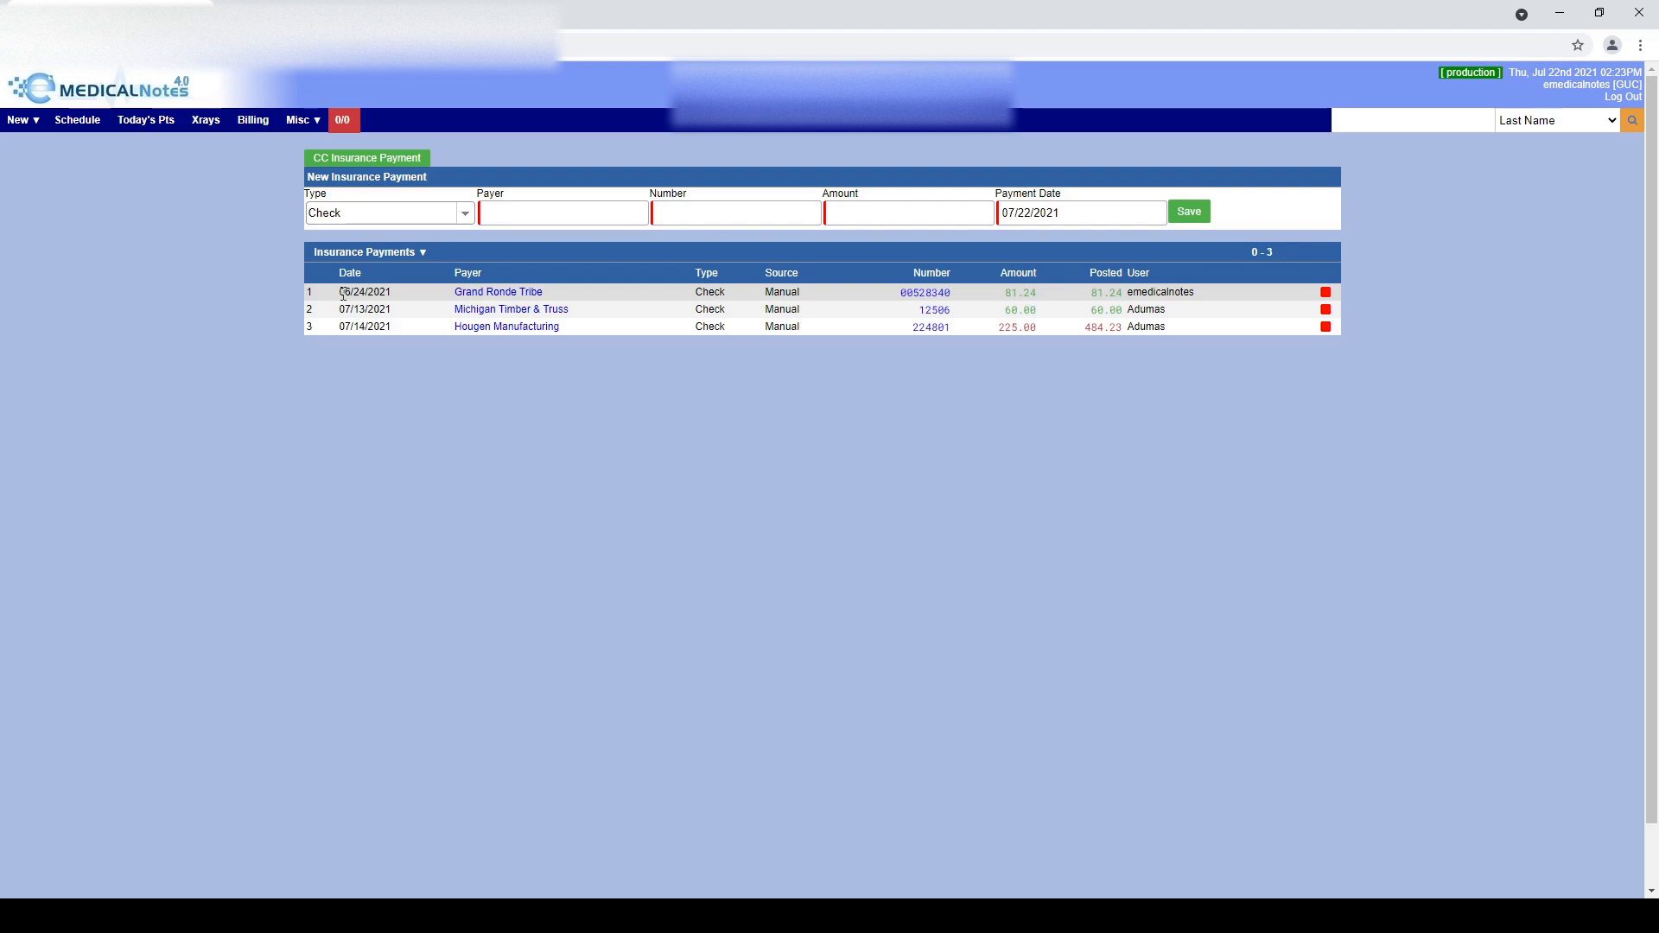
# Mark Grand Ronde Tribe and Michigan Timber & Truss done, then show All Payments
pyautogui.click(1325, 294)
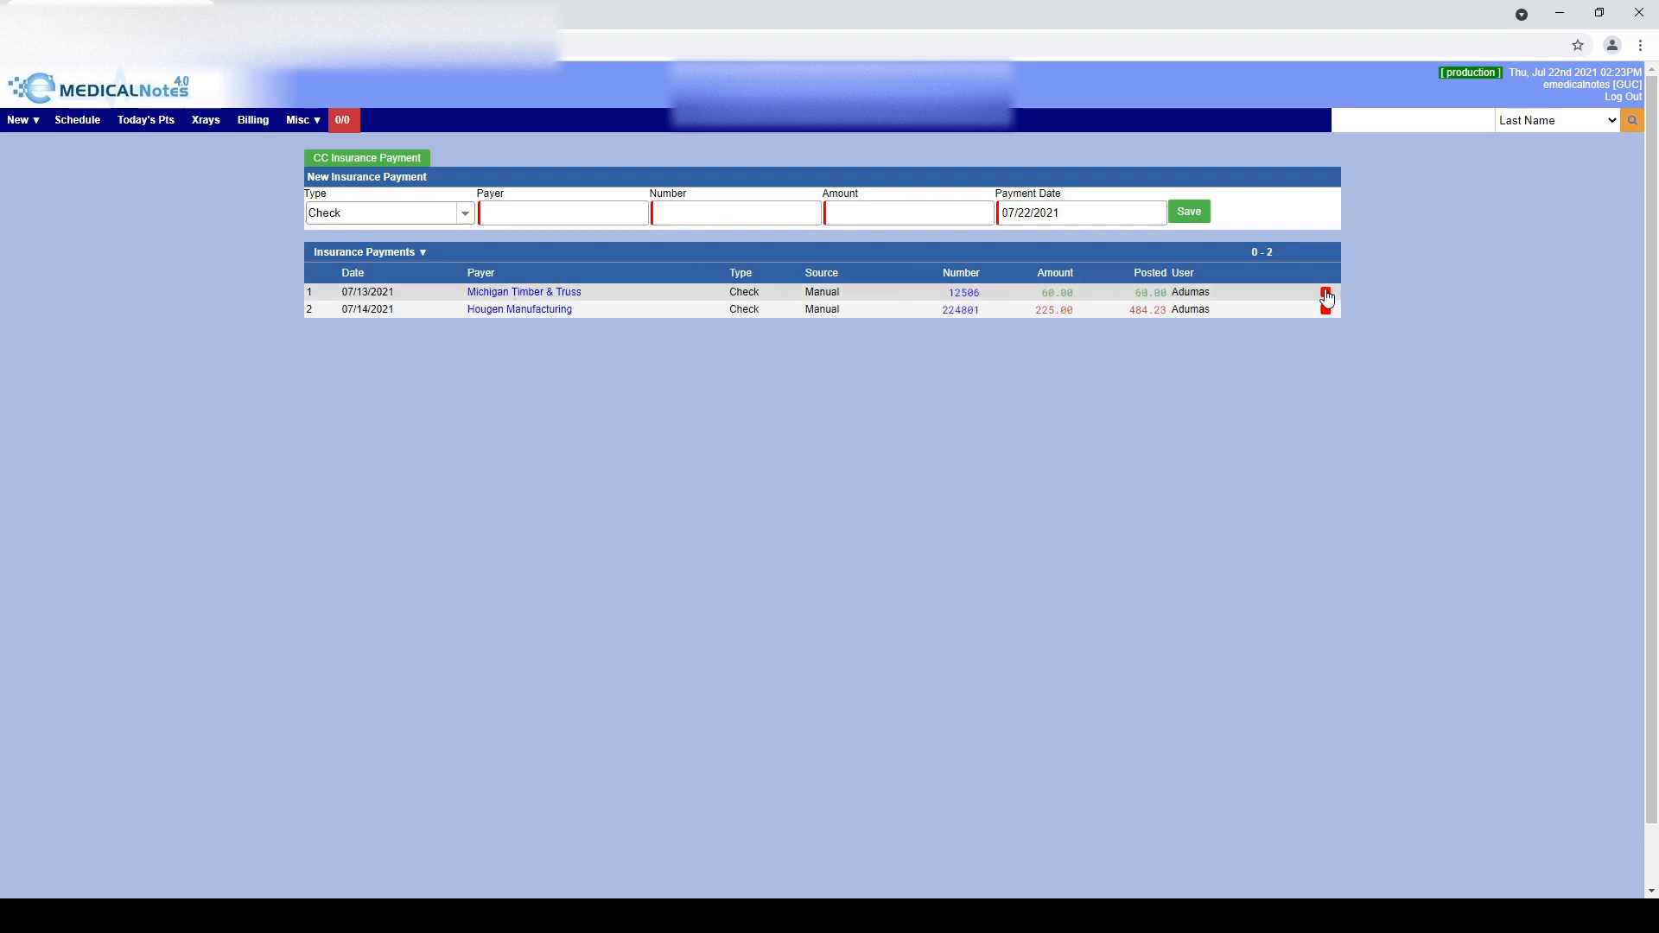
pyautogui.click(1326, 295)
pyautogui.click(421, 252)
pyautogui.click(343, 275)
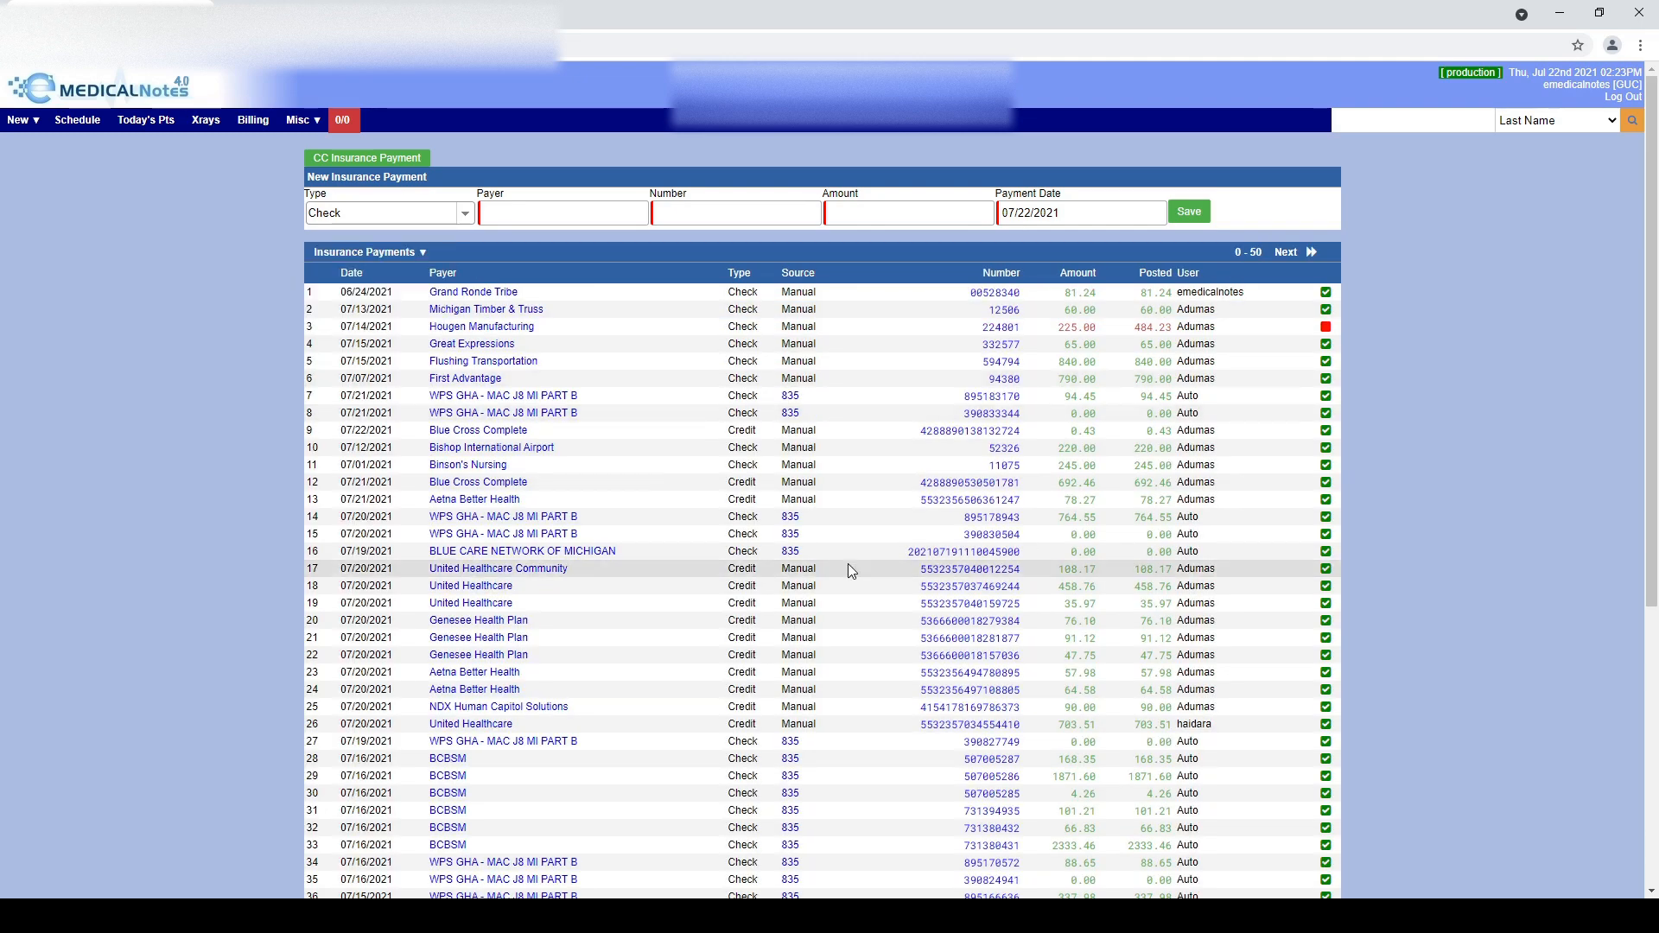
pyautogui.click(792, 519)
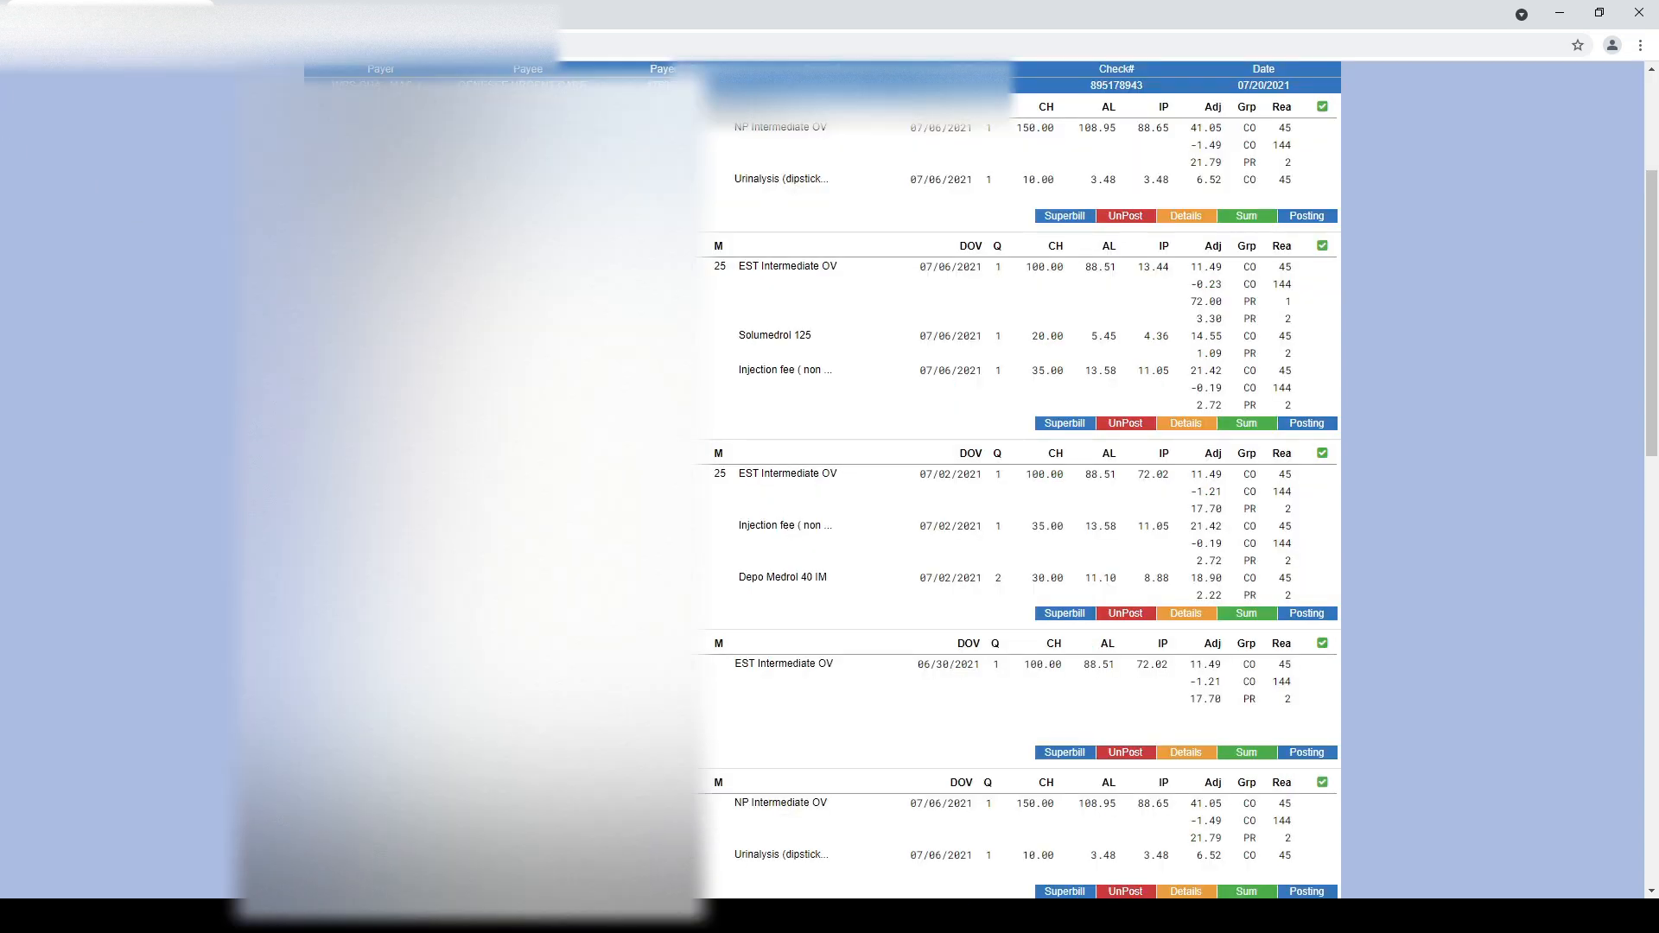
pyautogui.click(17, 45)
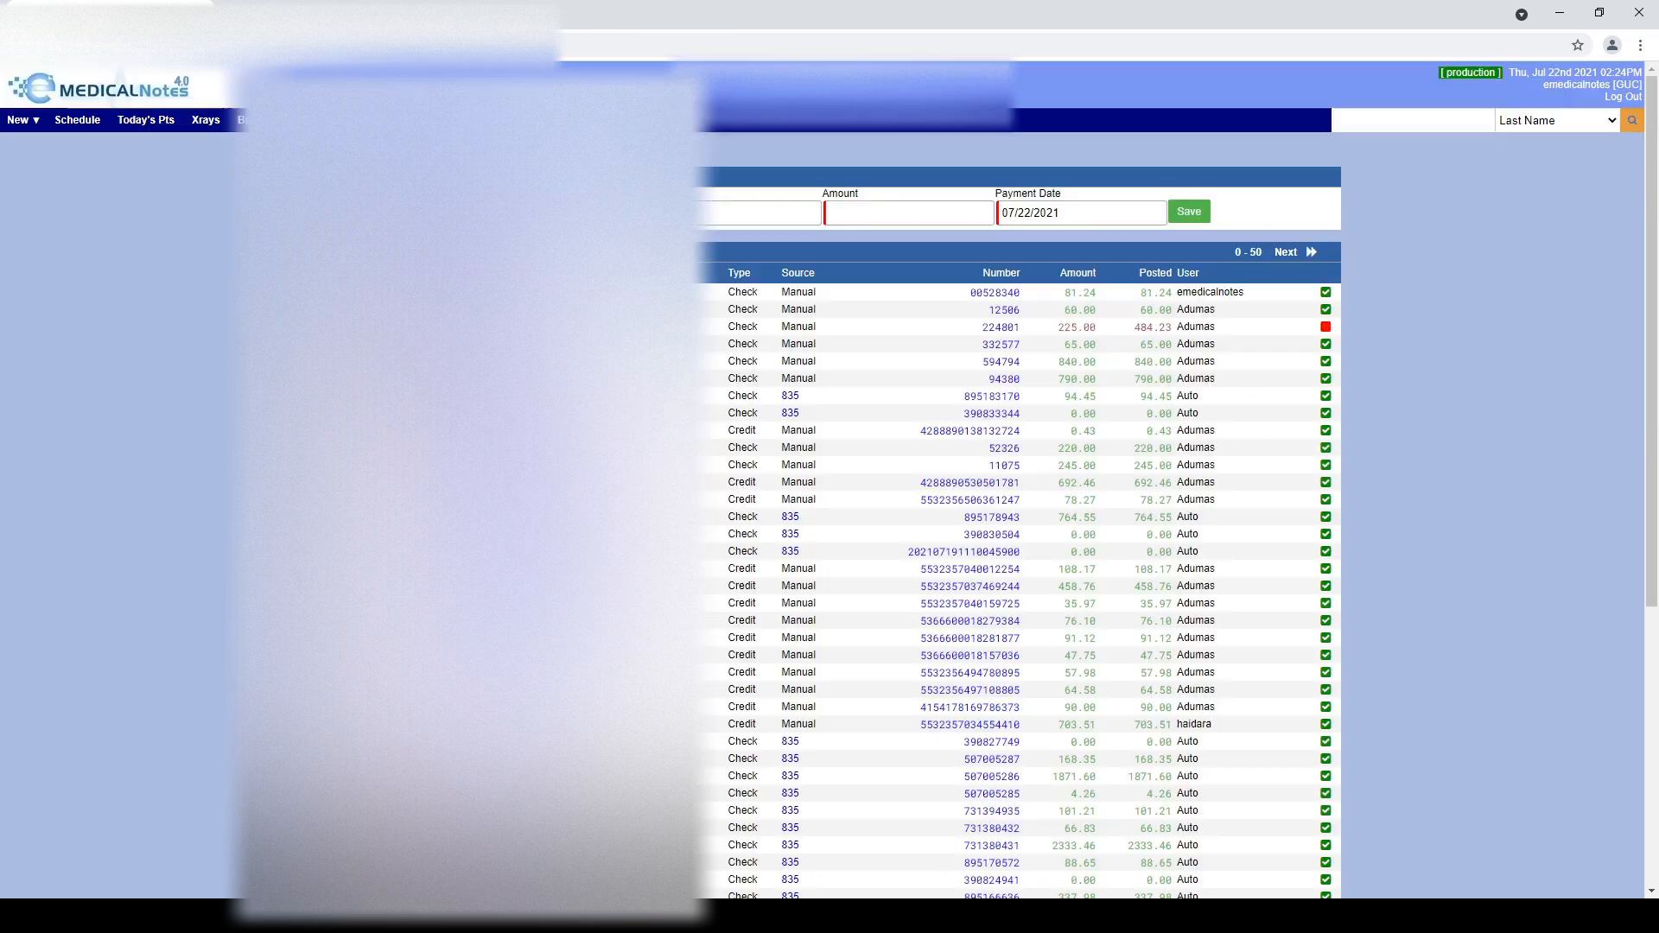
pyautogui.click(1002, 519)
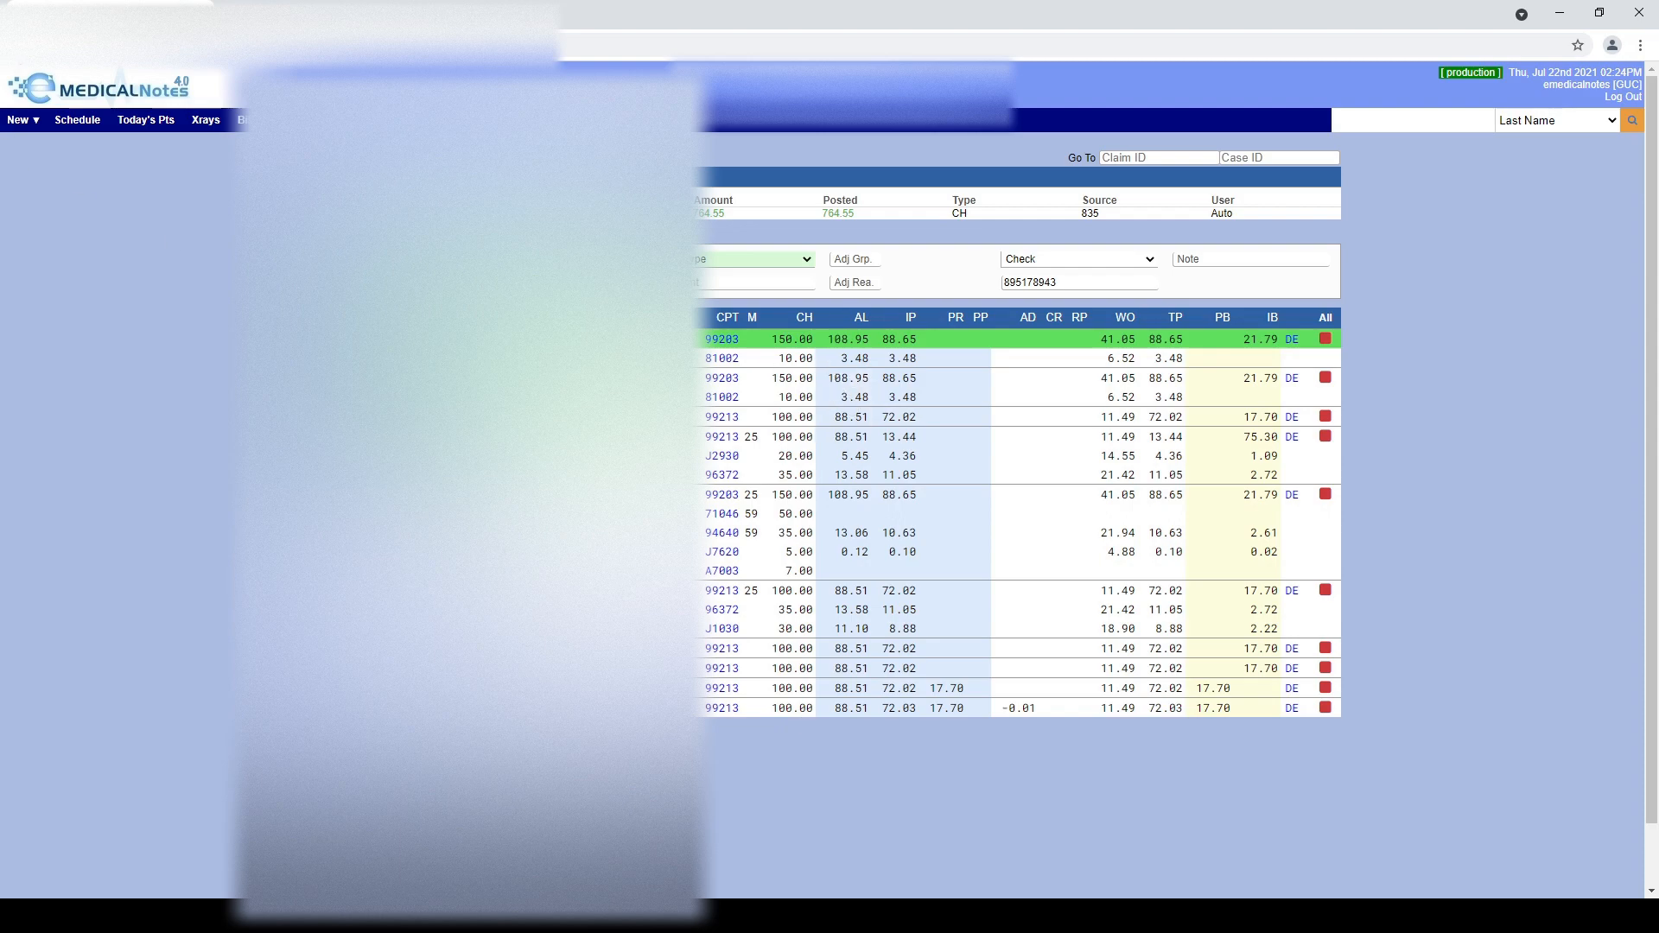
pyautogui.click(18, 45)
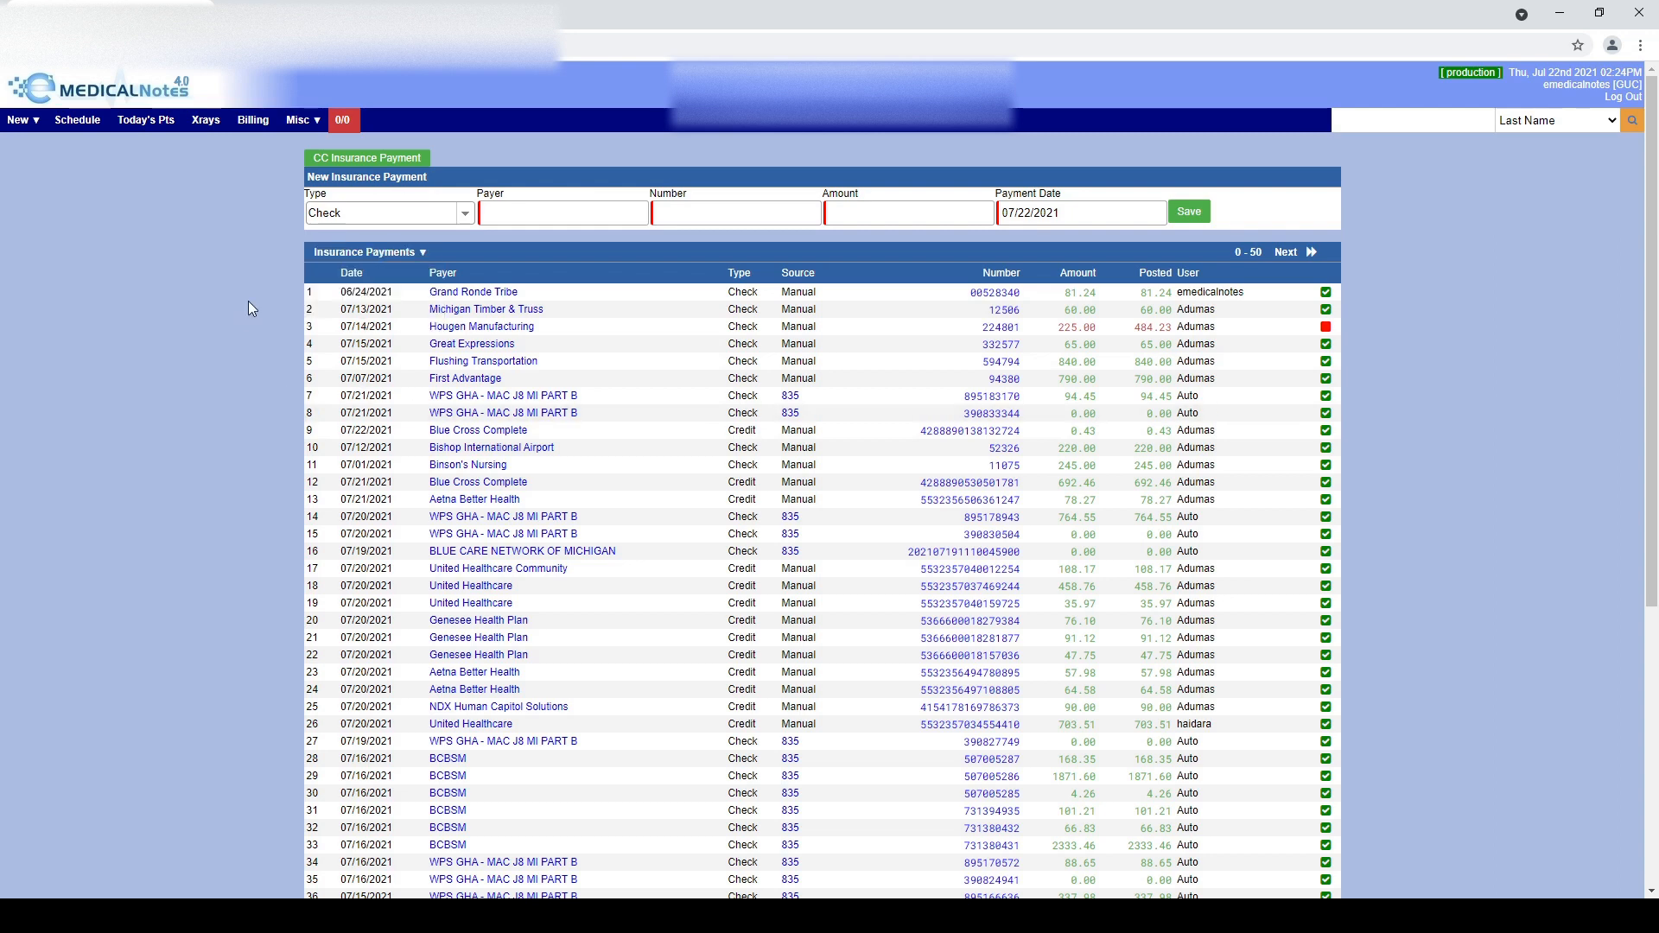
# Save a Tricare check payment with its check number, amount 162.71, dated 07/01/2021
pyautogui.click(351, 218)
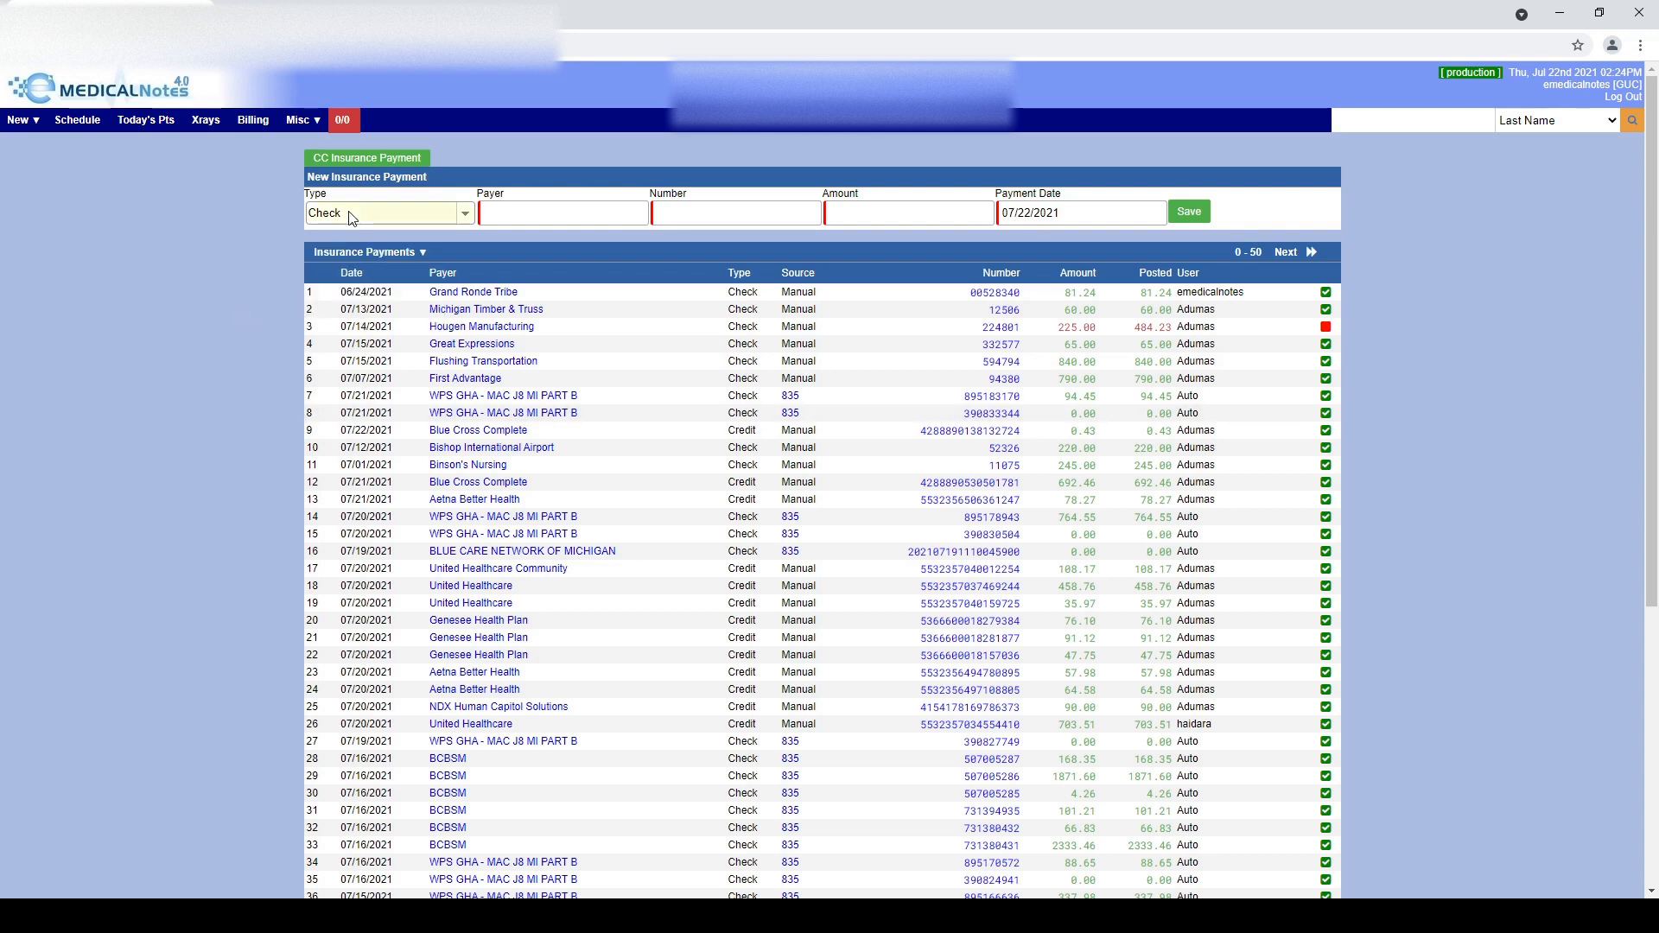
pyautogui.press('Down')
pyautogui.press('Up')
pyautogui.click(533, 214)
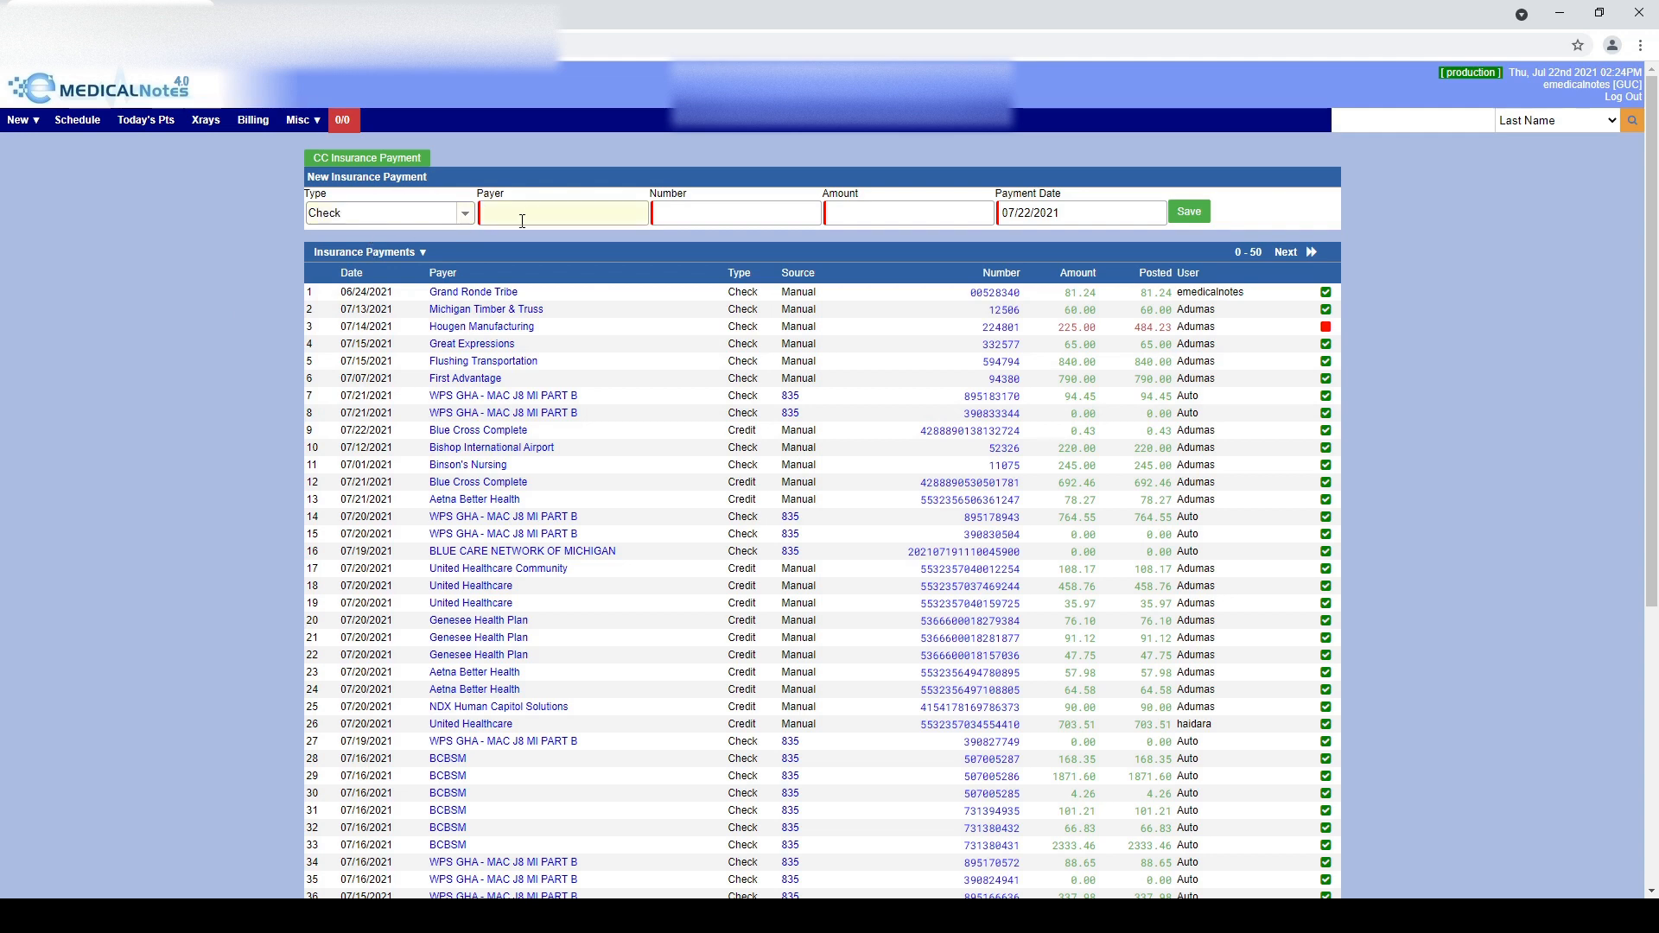
pyautogui.press('Tab')
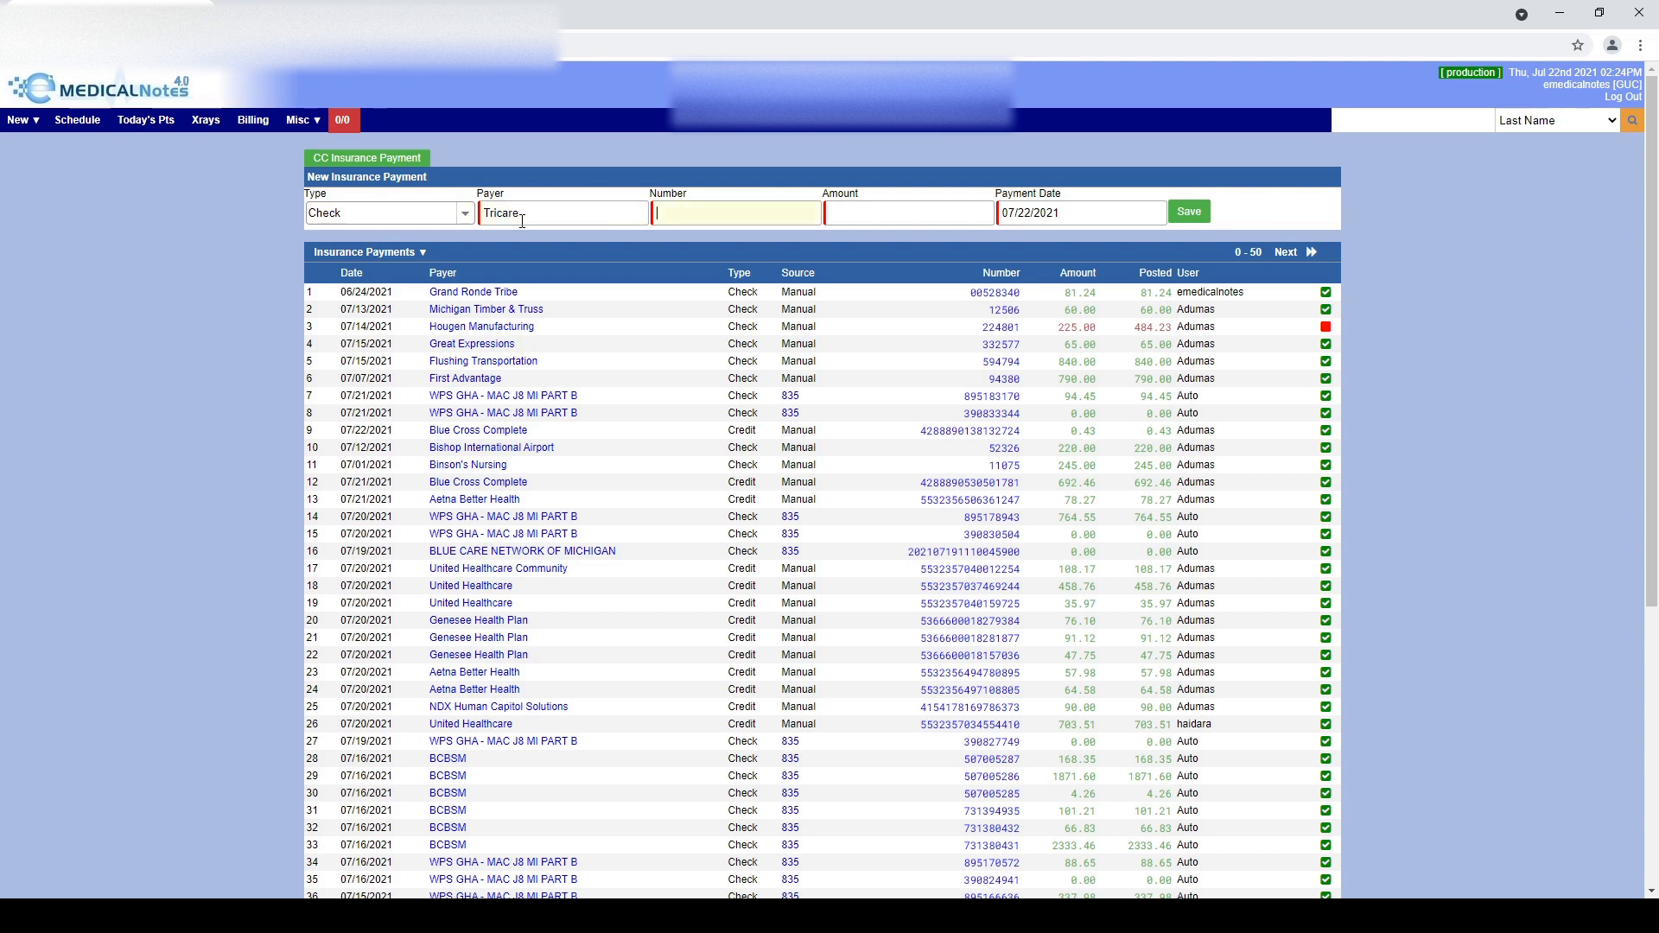
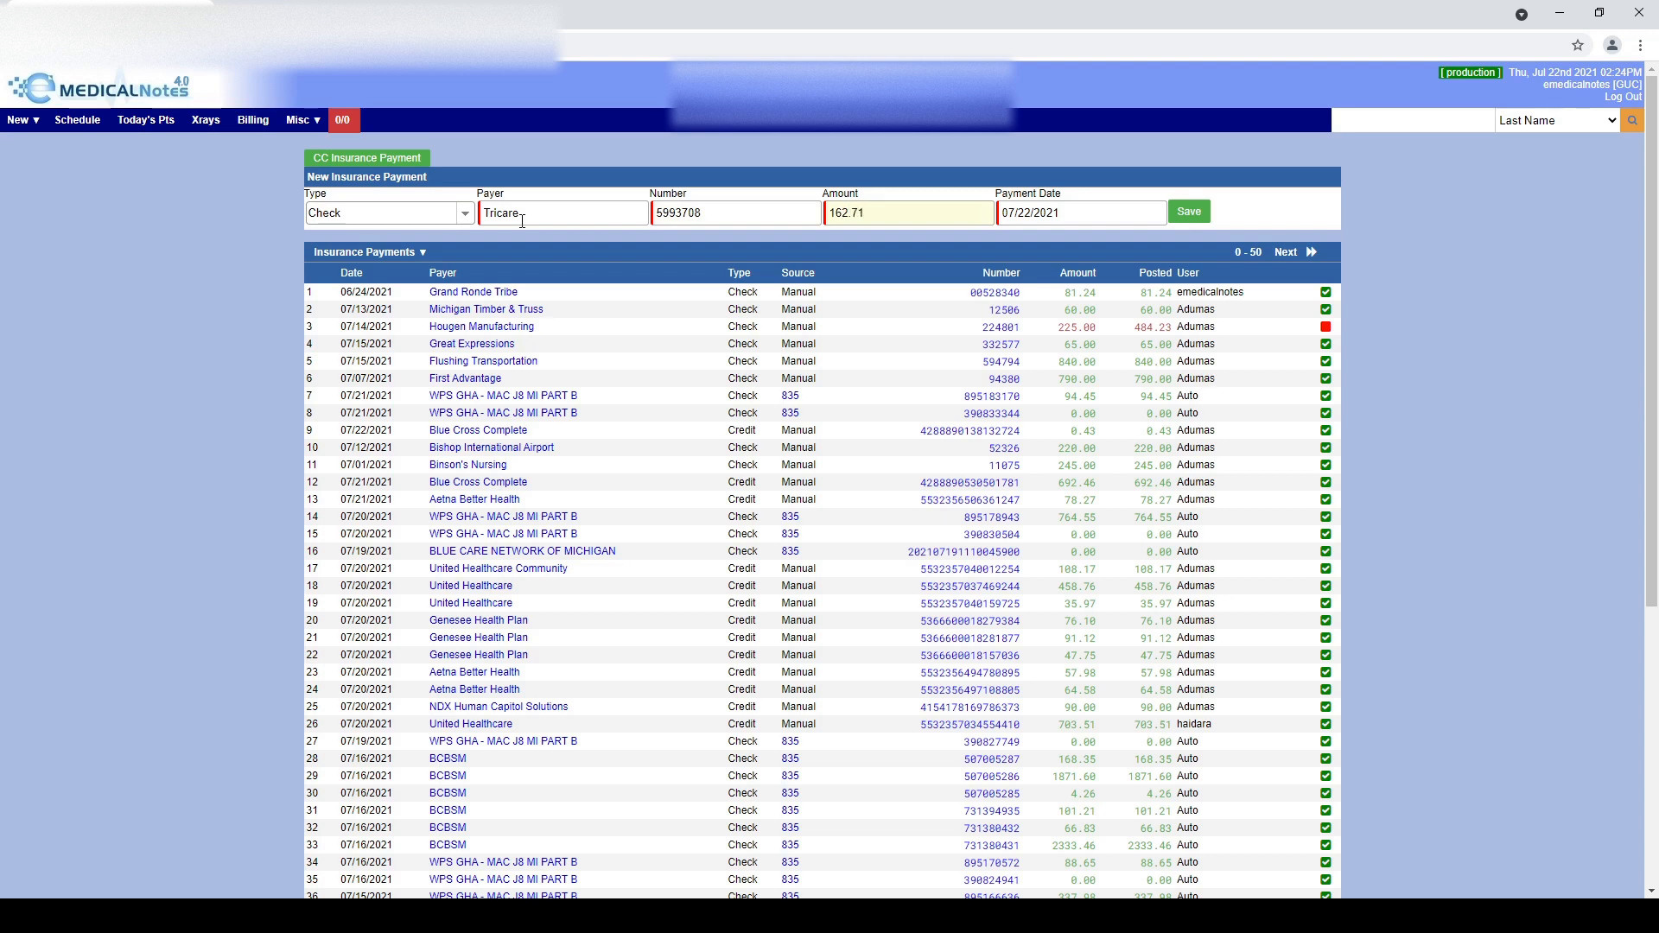
pyautogui.press('Tab')
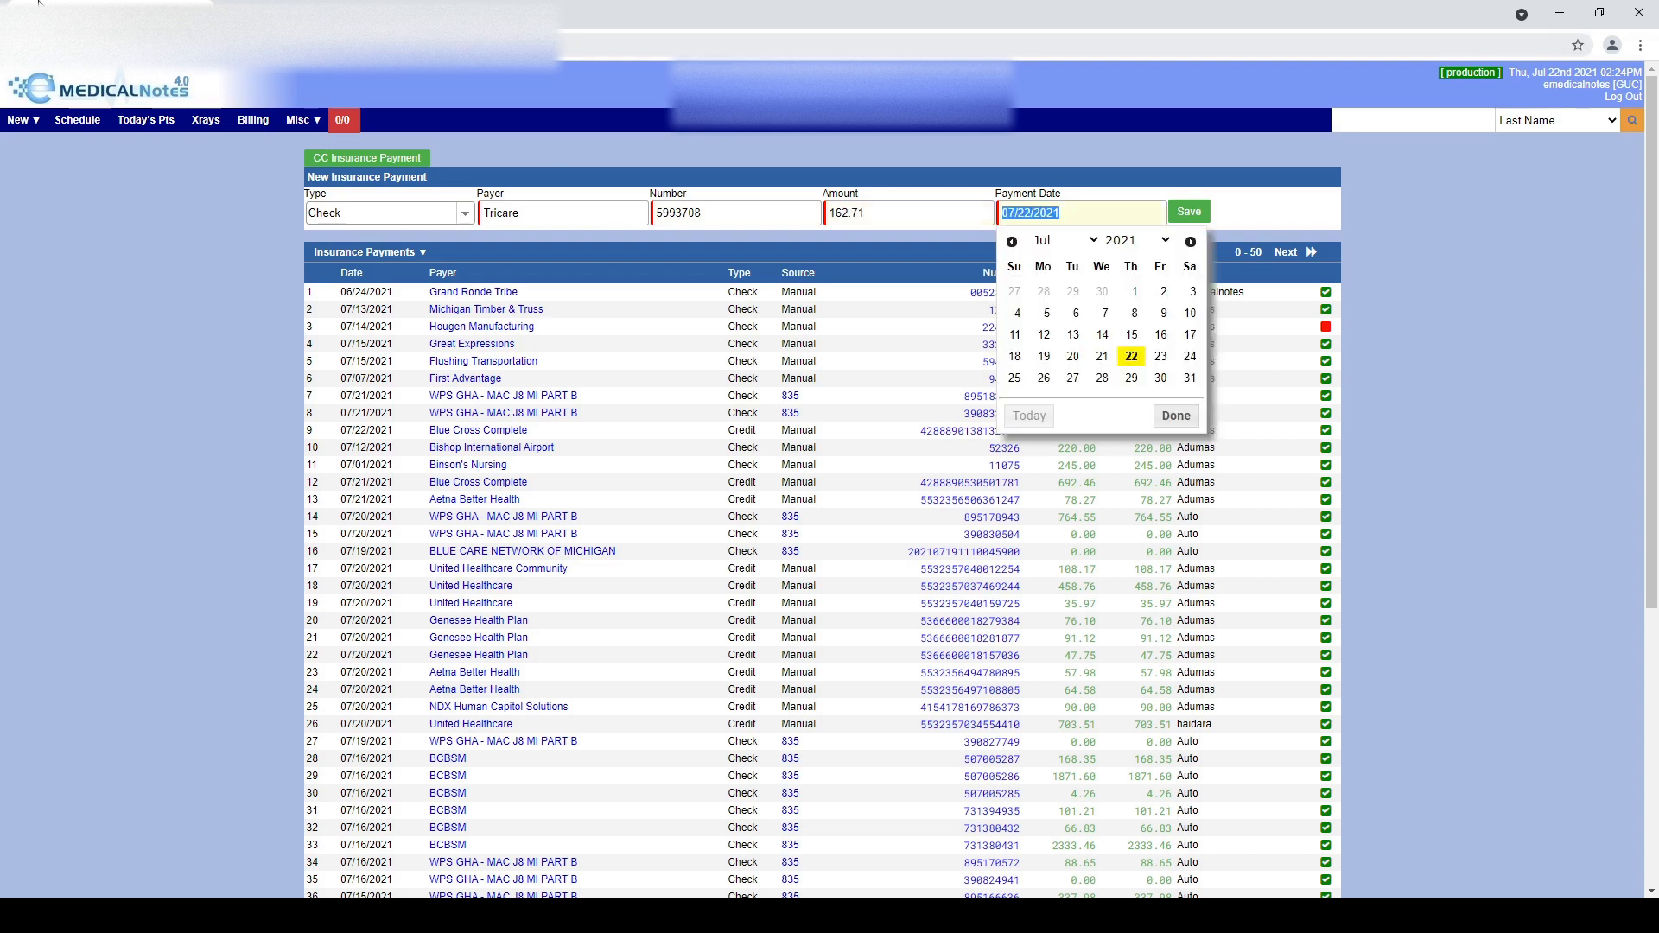
pyautogui.click(1134, 291)
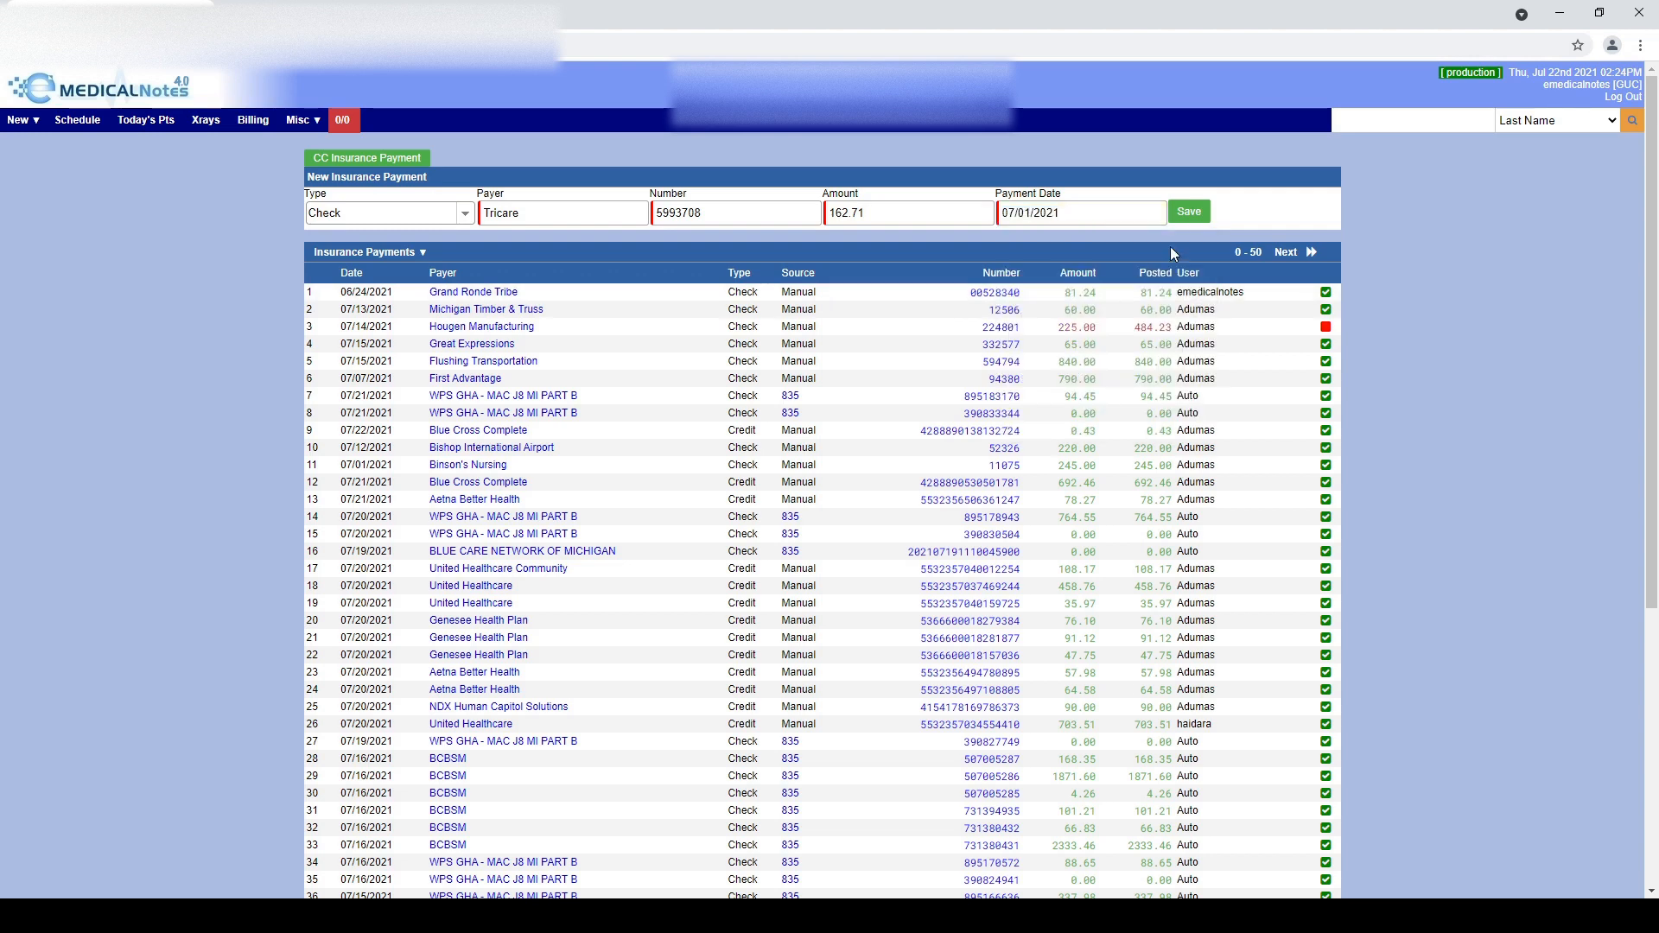
pyautogui.click(1196, 216)
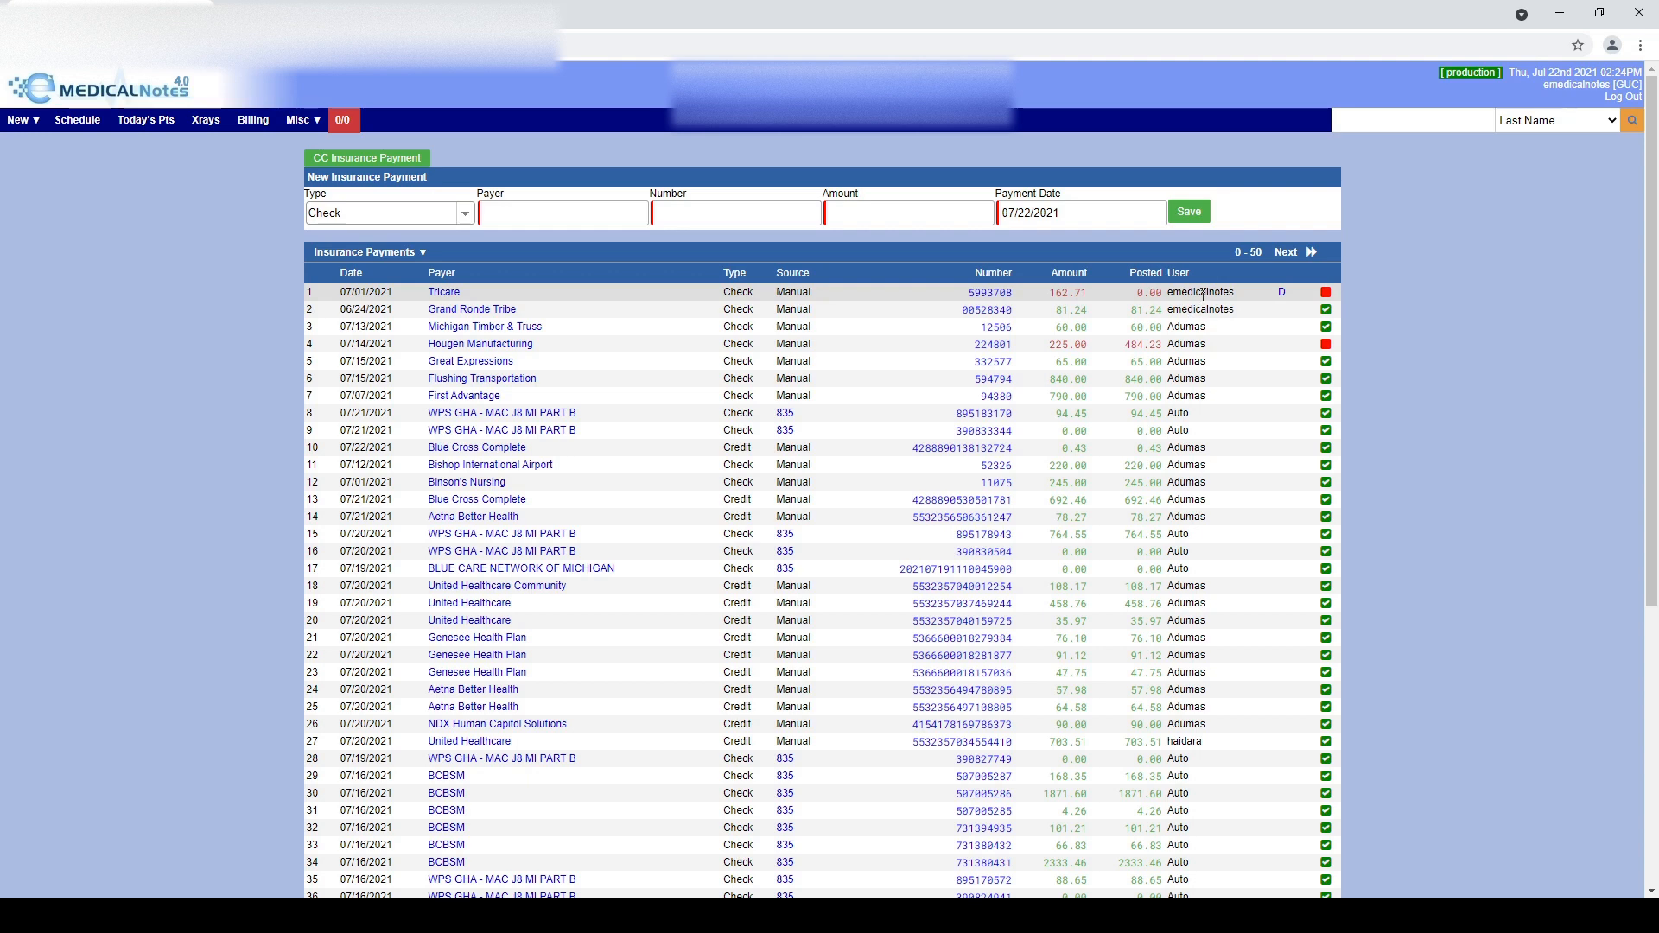
# Open the Tricare payment for posting and load the patient's claim by its claim ID
pyautogui.click(999, 294)
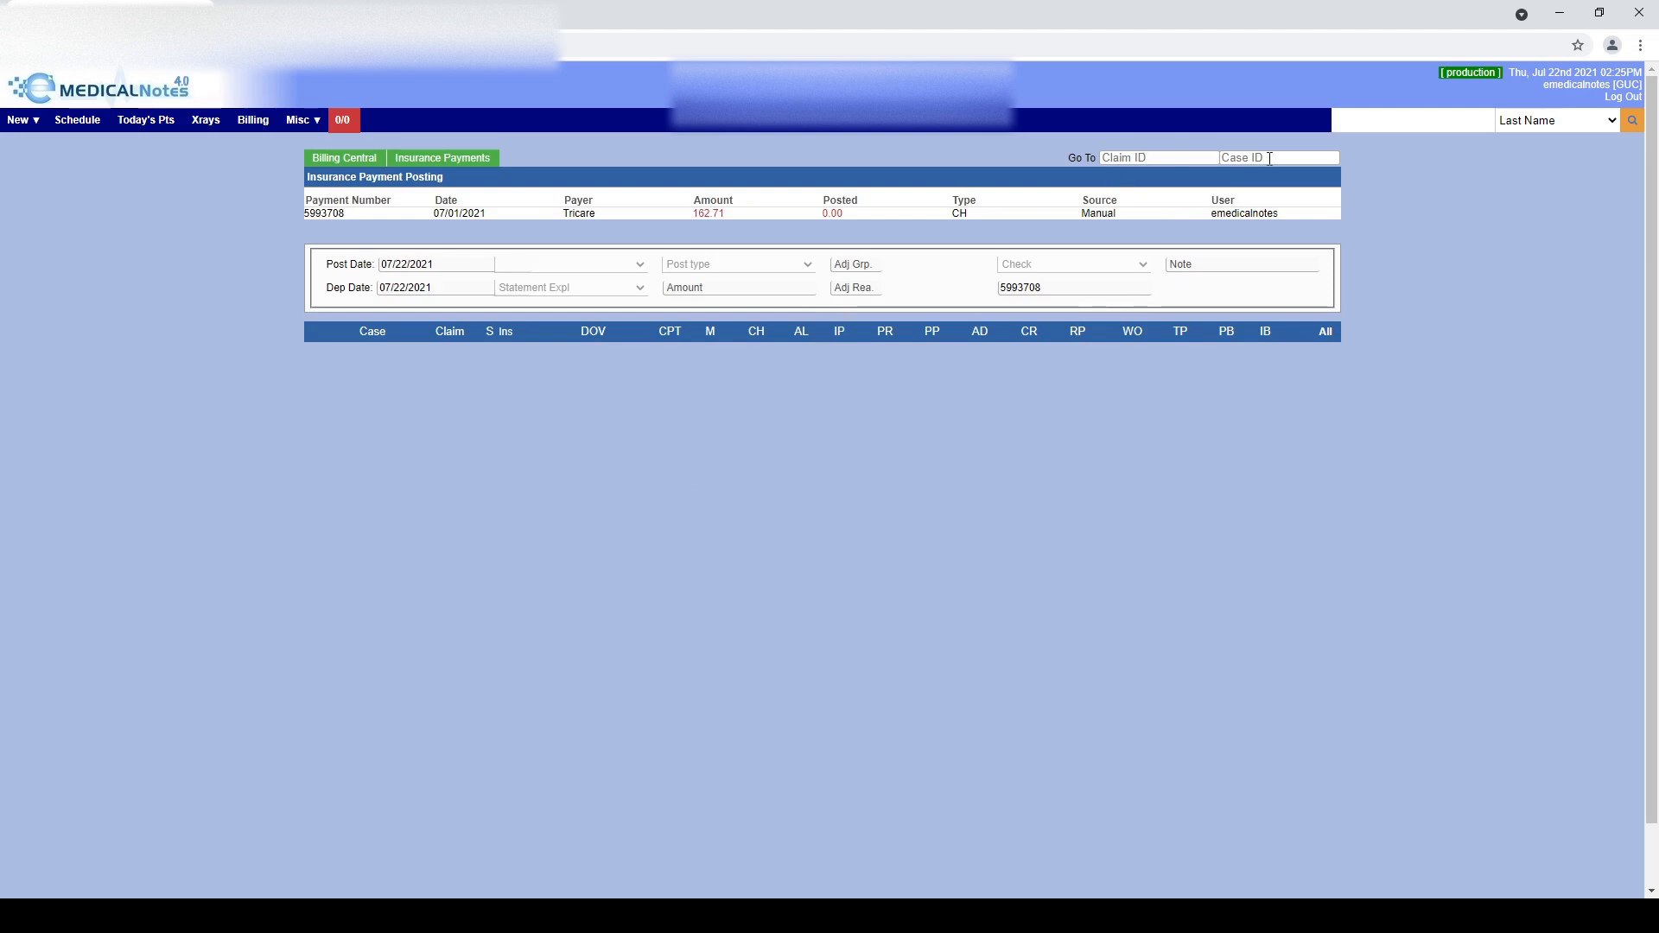
pyautogui.click(1162, 158)
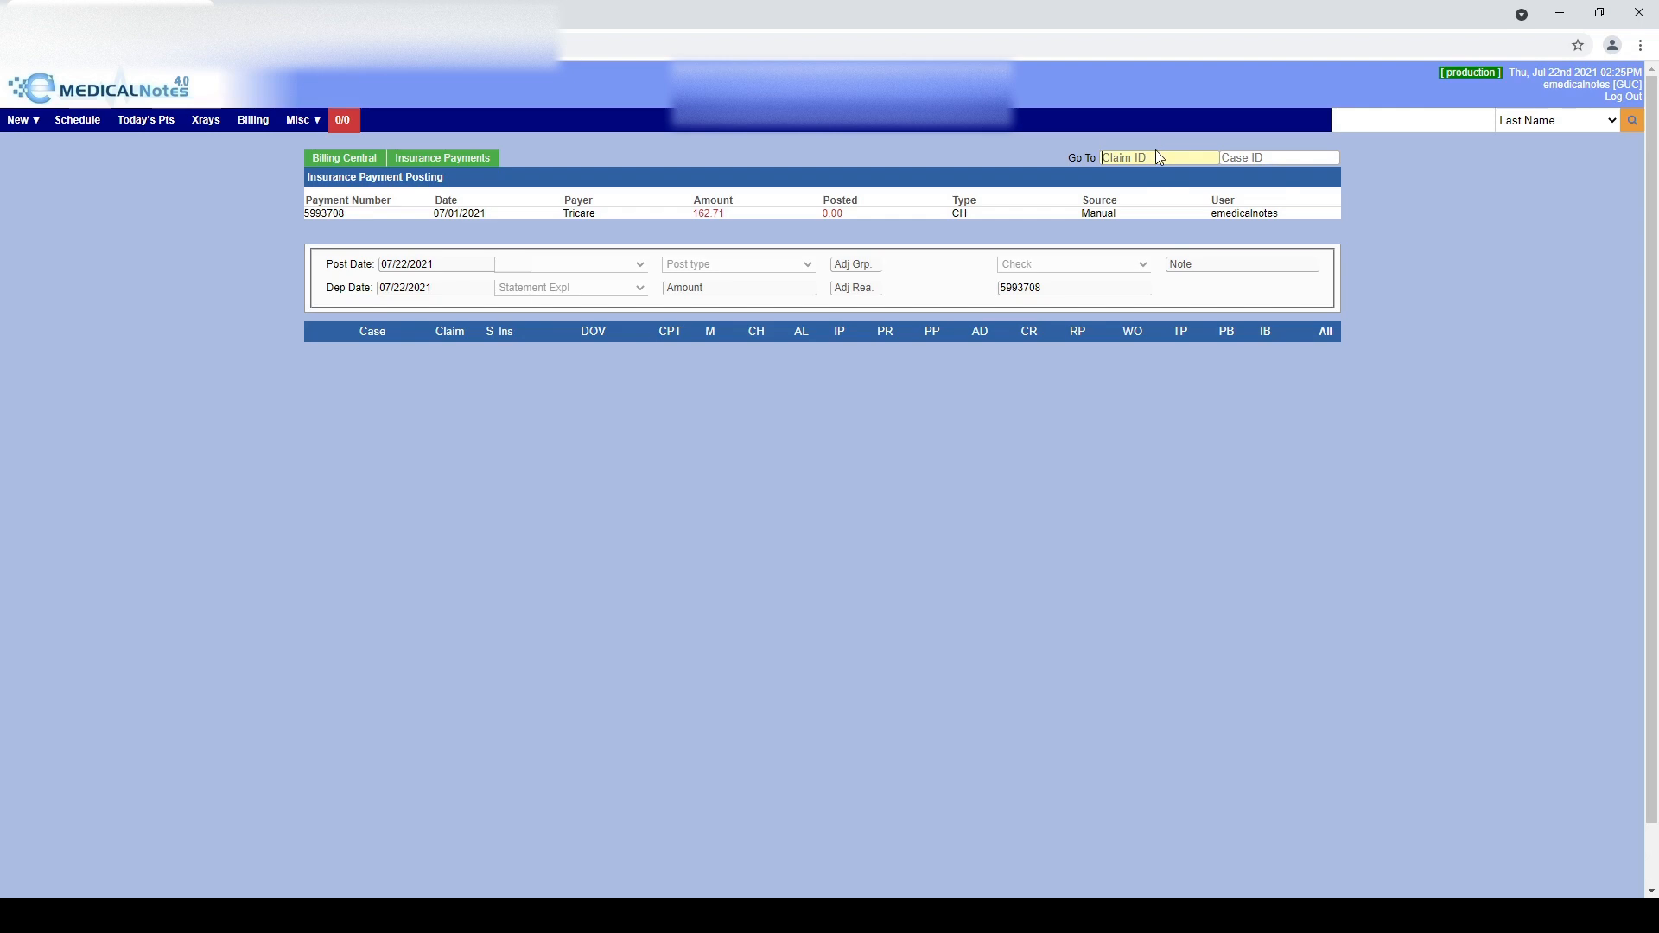
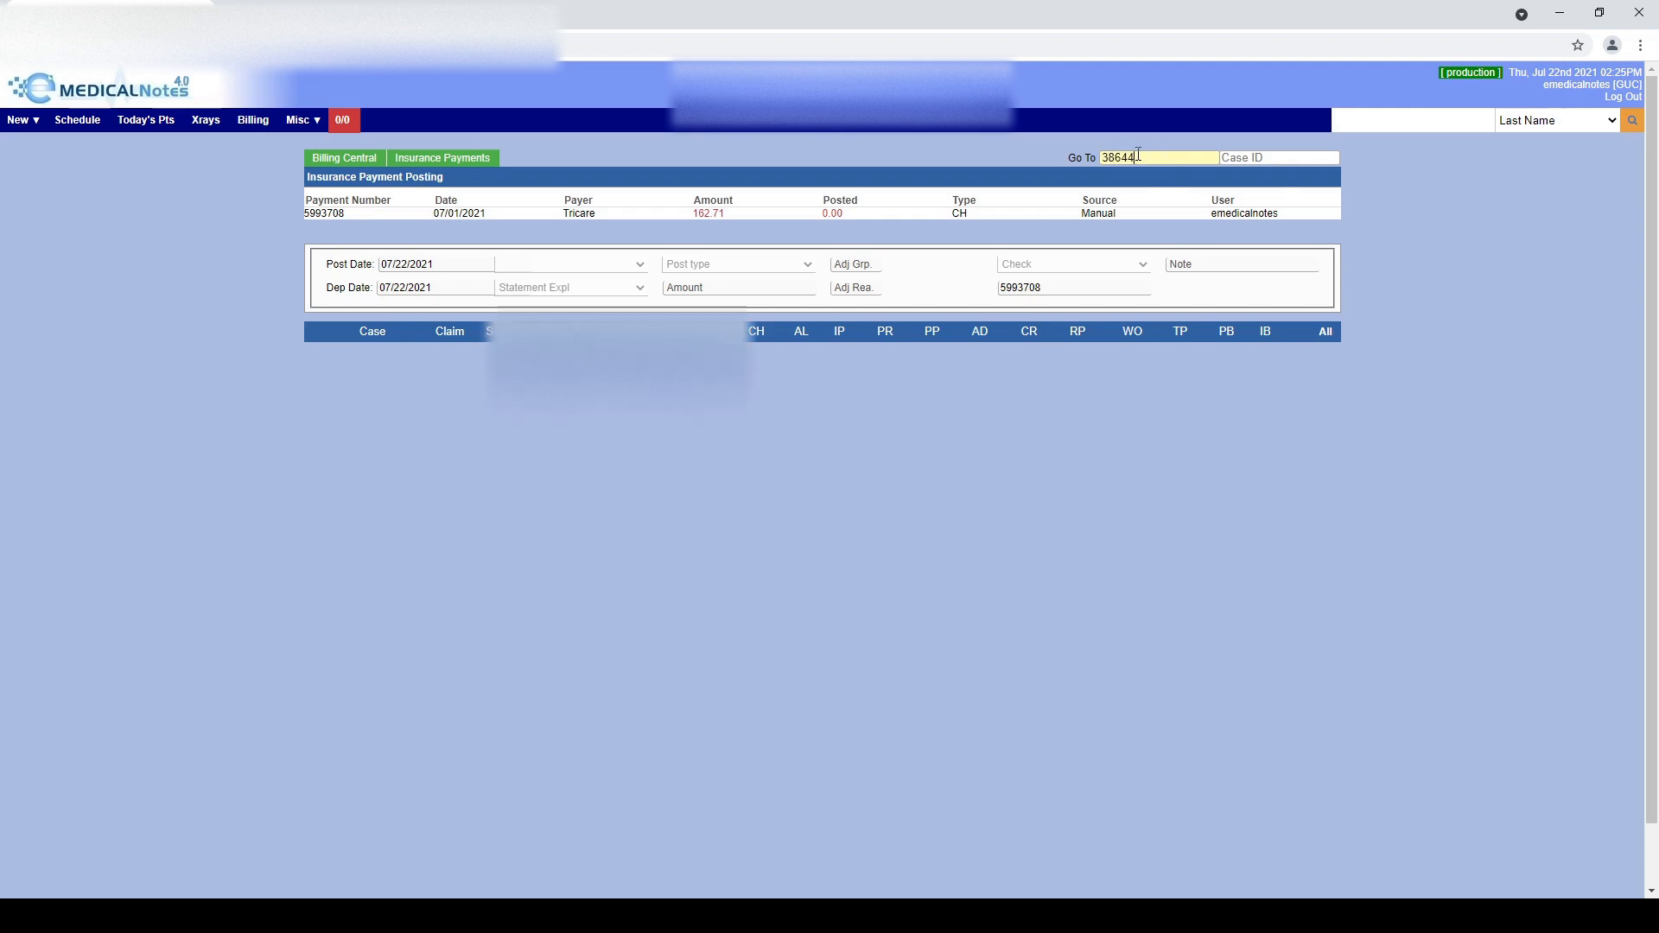
pyautogui.press('Return')
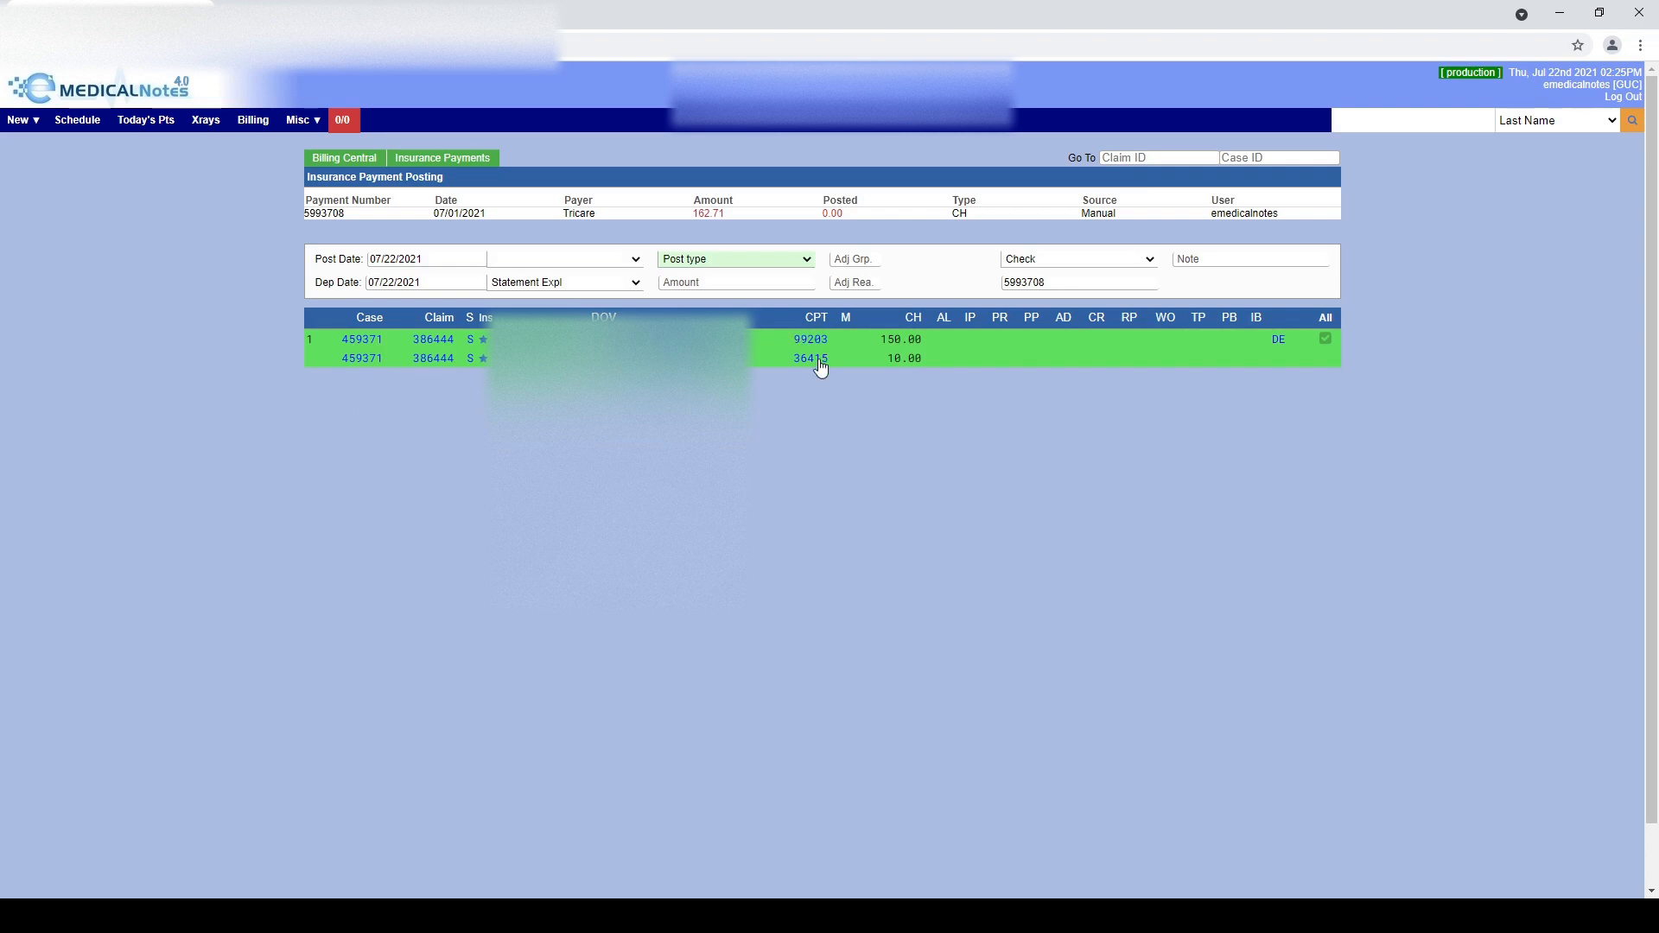
# Post 92.61 allowed and 92.61 insurance paid on the 150.00 service line
pyautogui.click(938, 343)
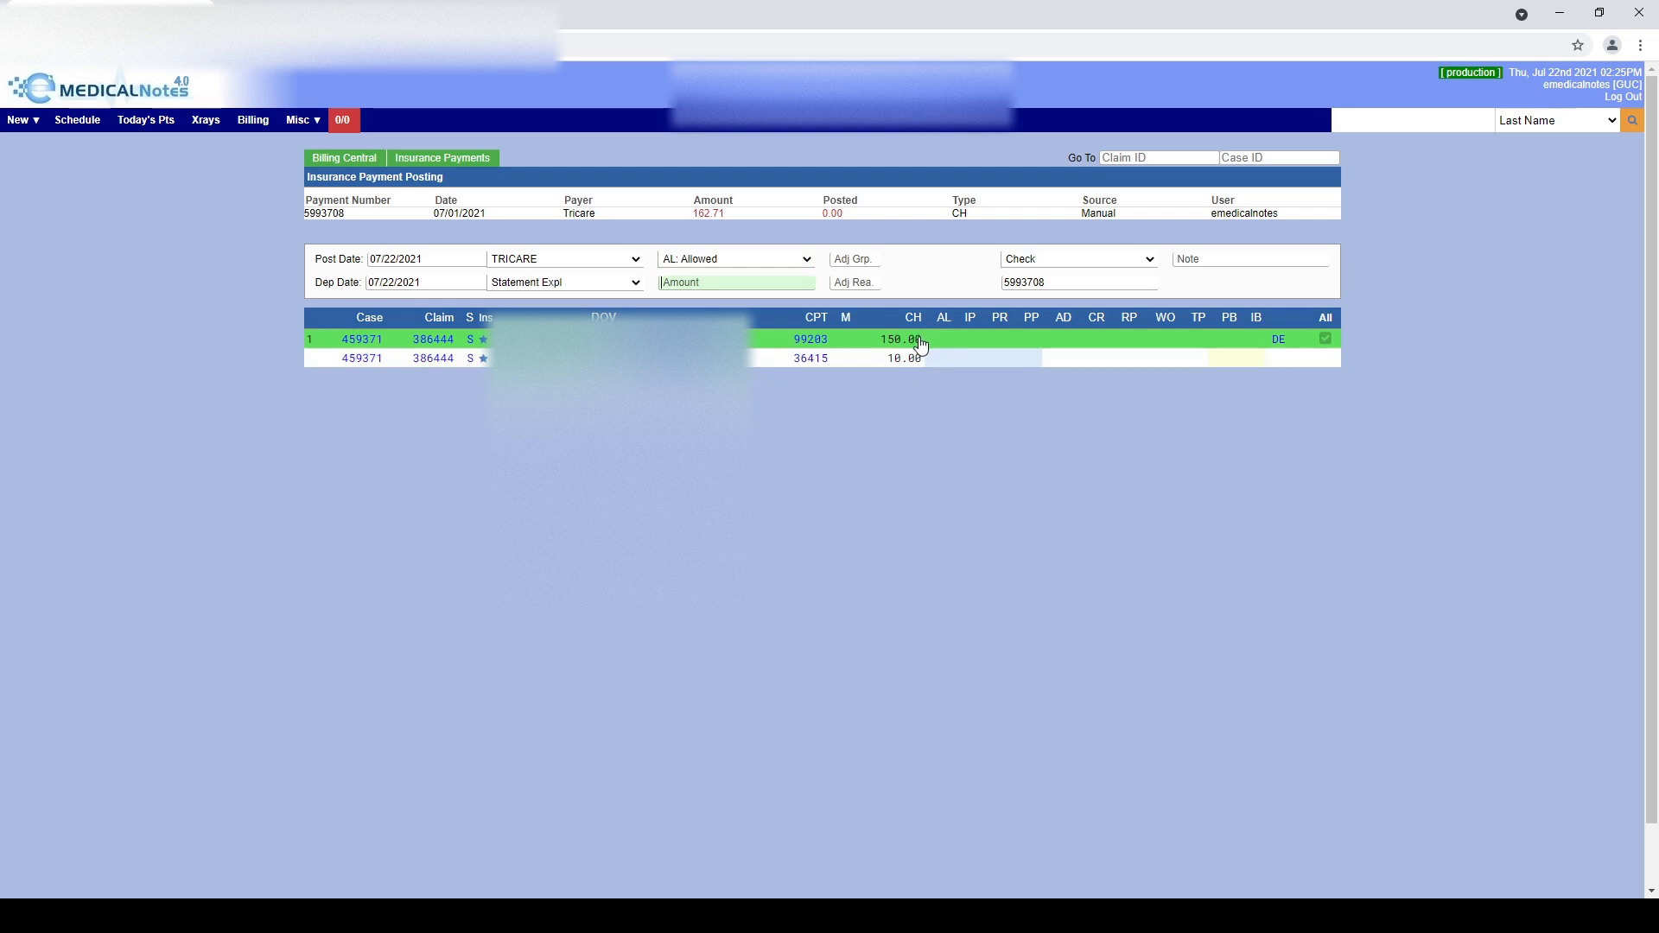
pyautogui.write('92.61')
pyautogui.press('Return')
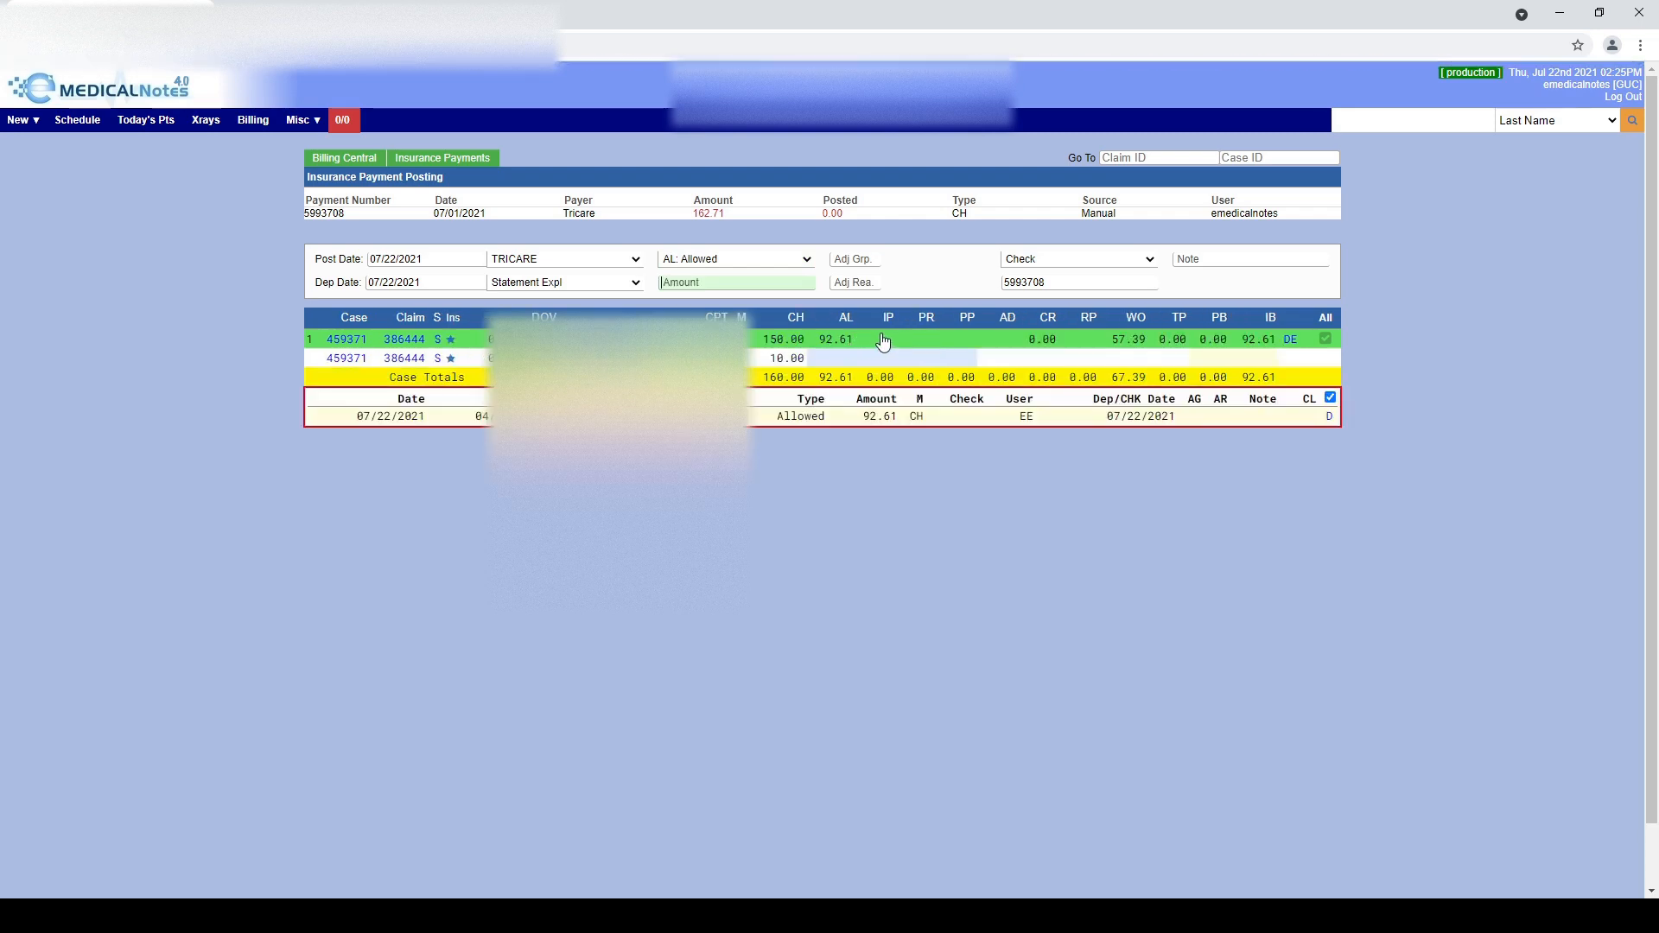
pyautogui.click(886, 343)
pyautogui.write('92.61')
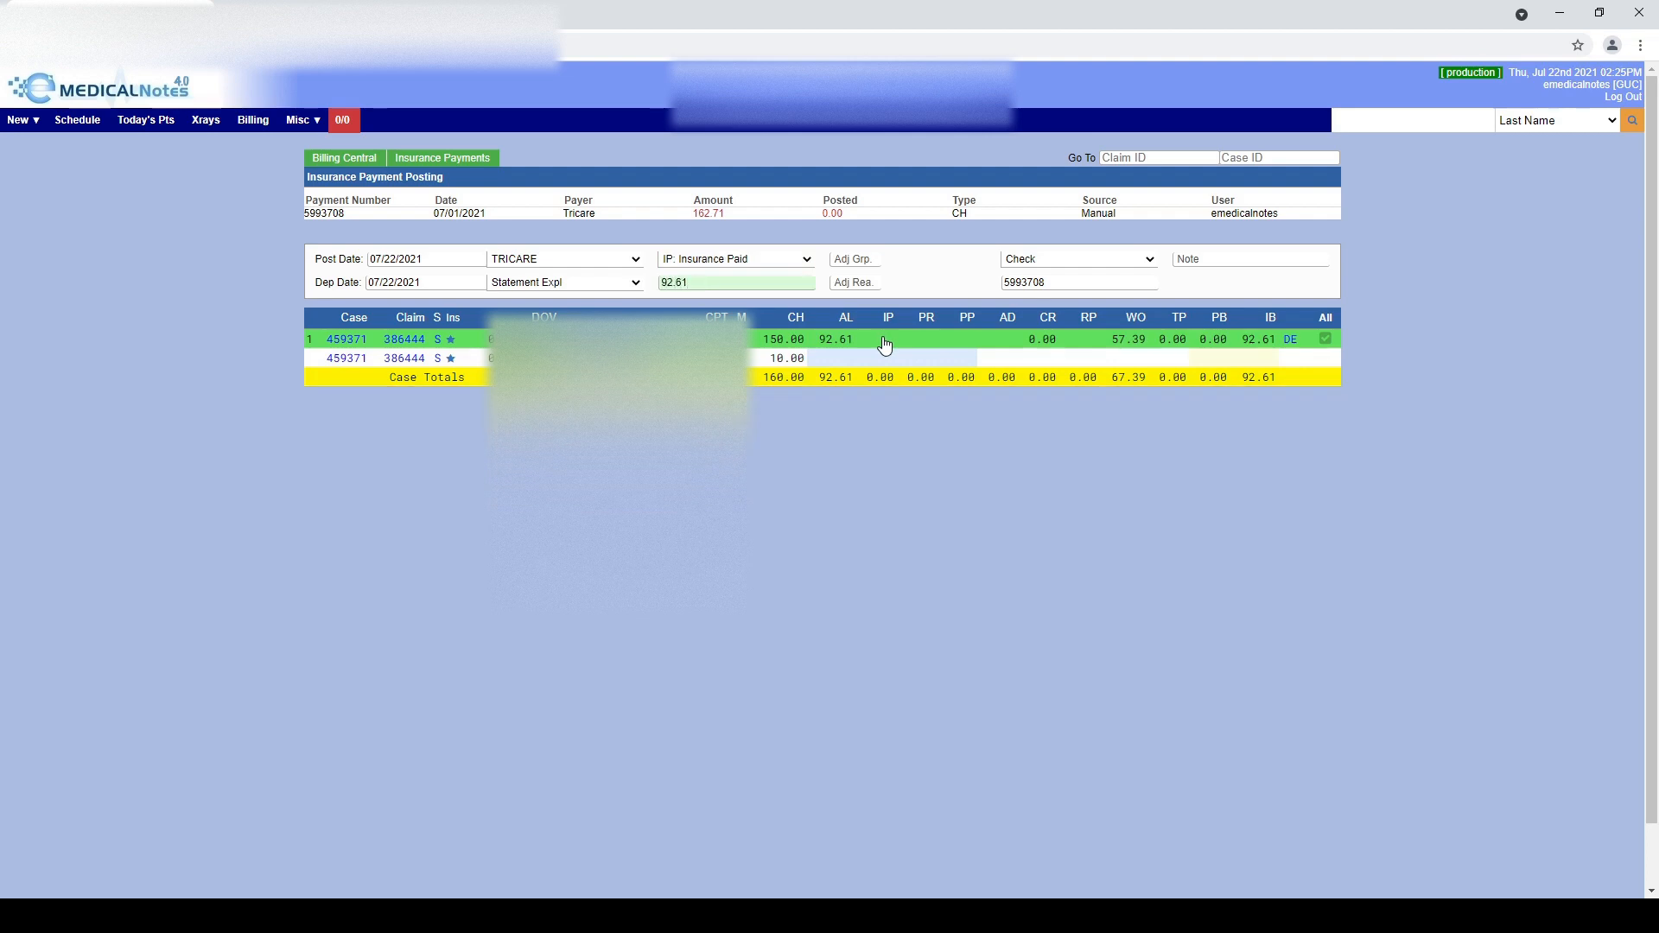
pyautogui.press('Return')
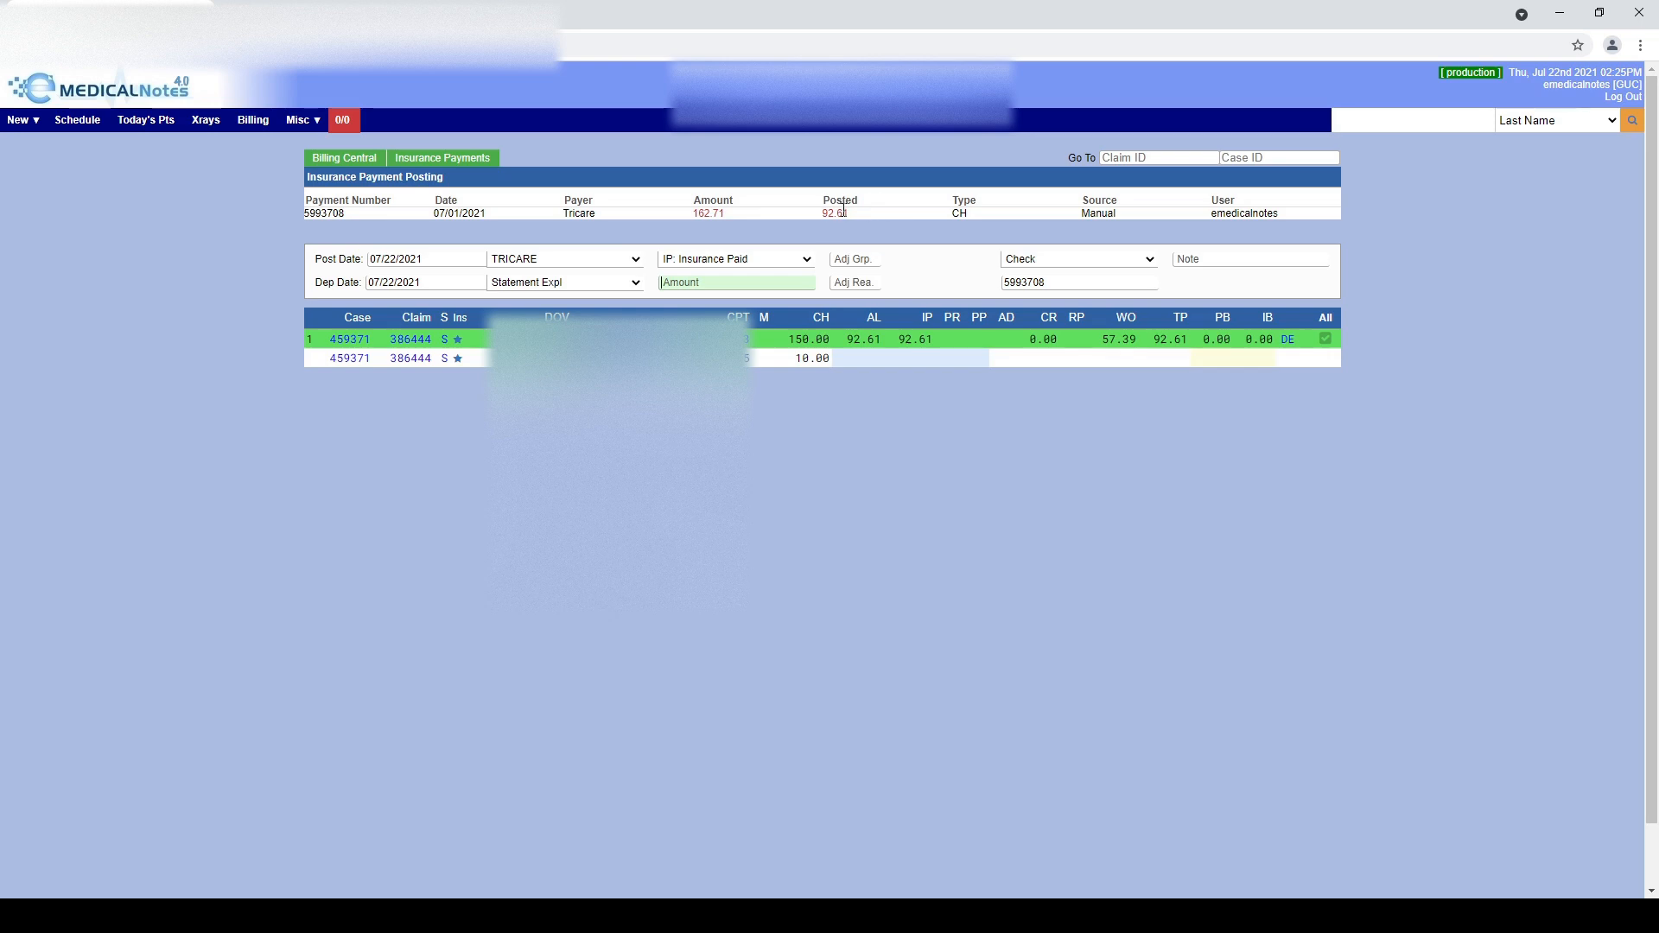
# Post 2.55 allowed and 2.55 insurance paid on the 10.00 service line
pyautogui.click(862, 359)
pyautogui.write('2.55')
pyautogui.press('Return')
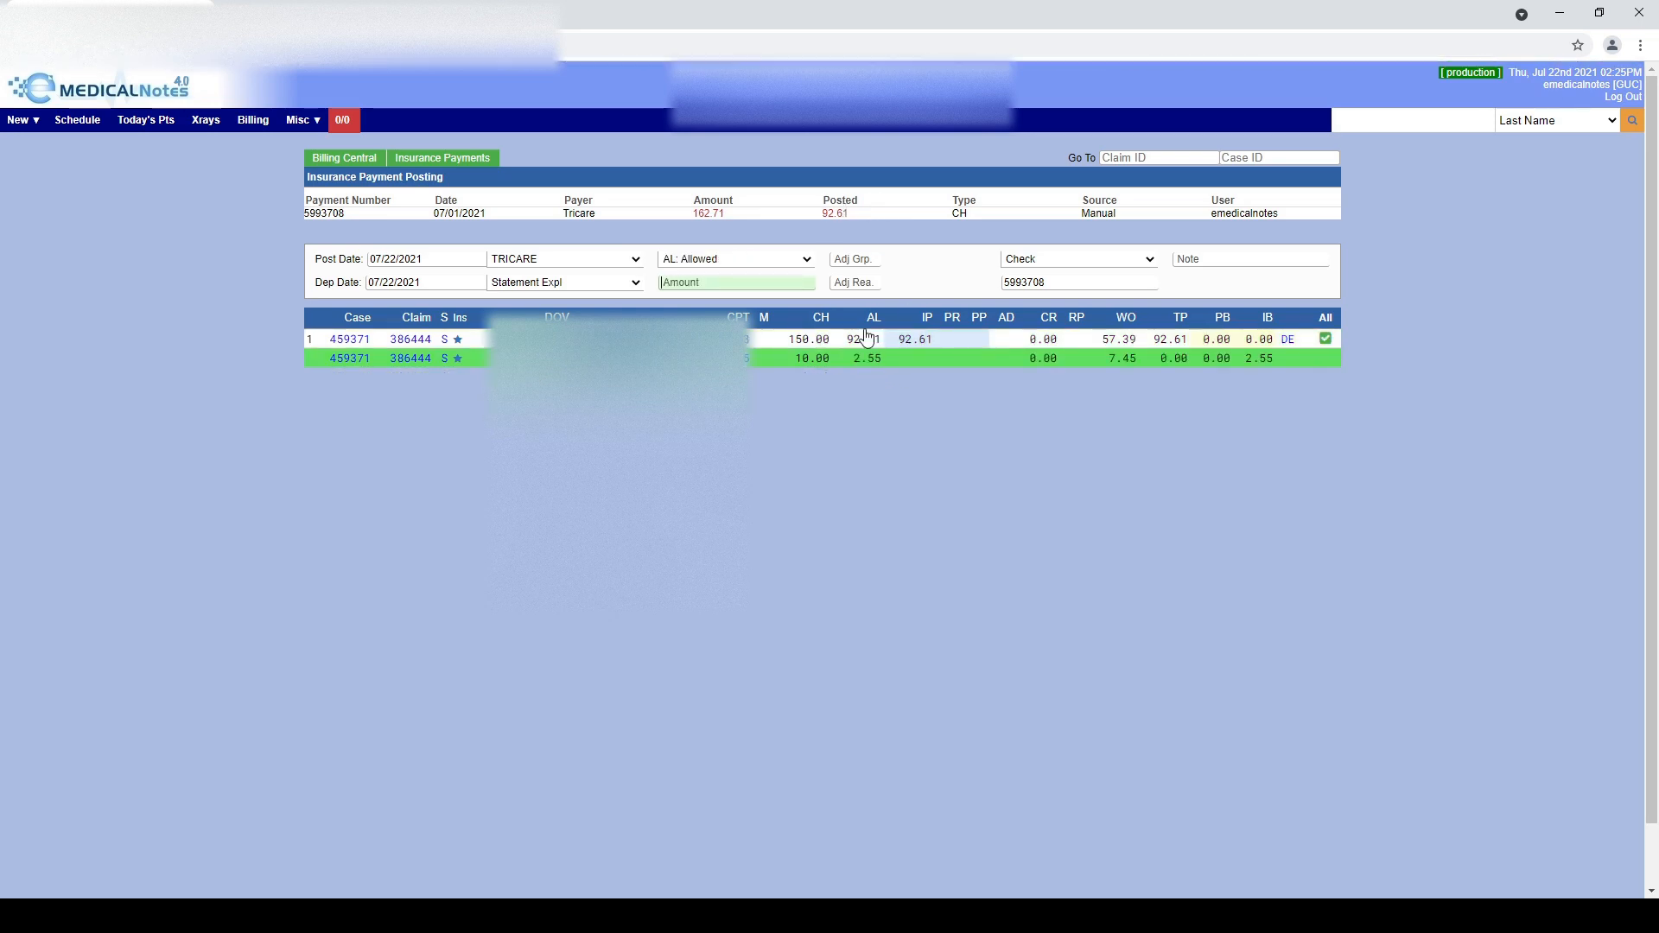
pyautogui.click(908, 359)
pyautogui.write('2.55')
pyautogui.press('Return')
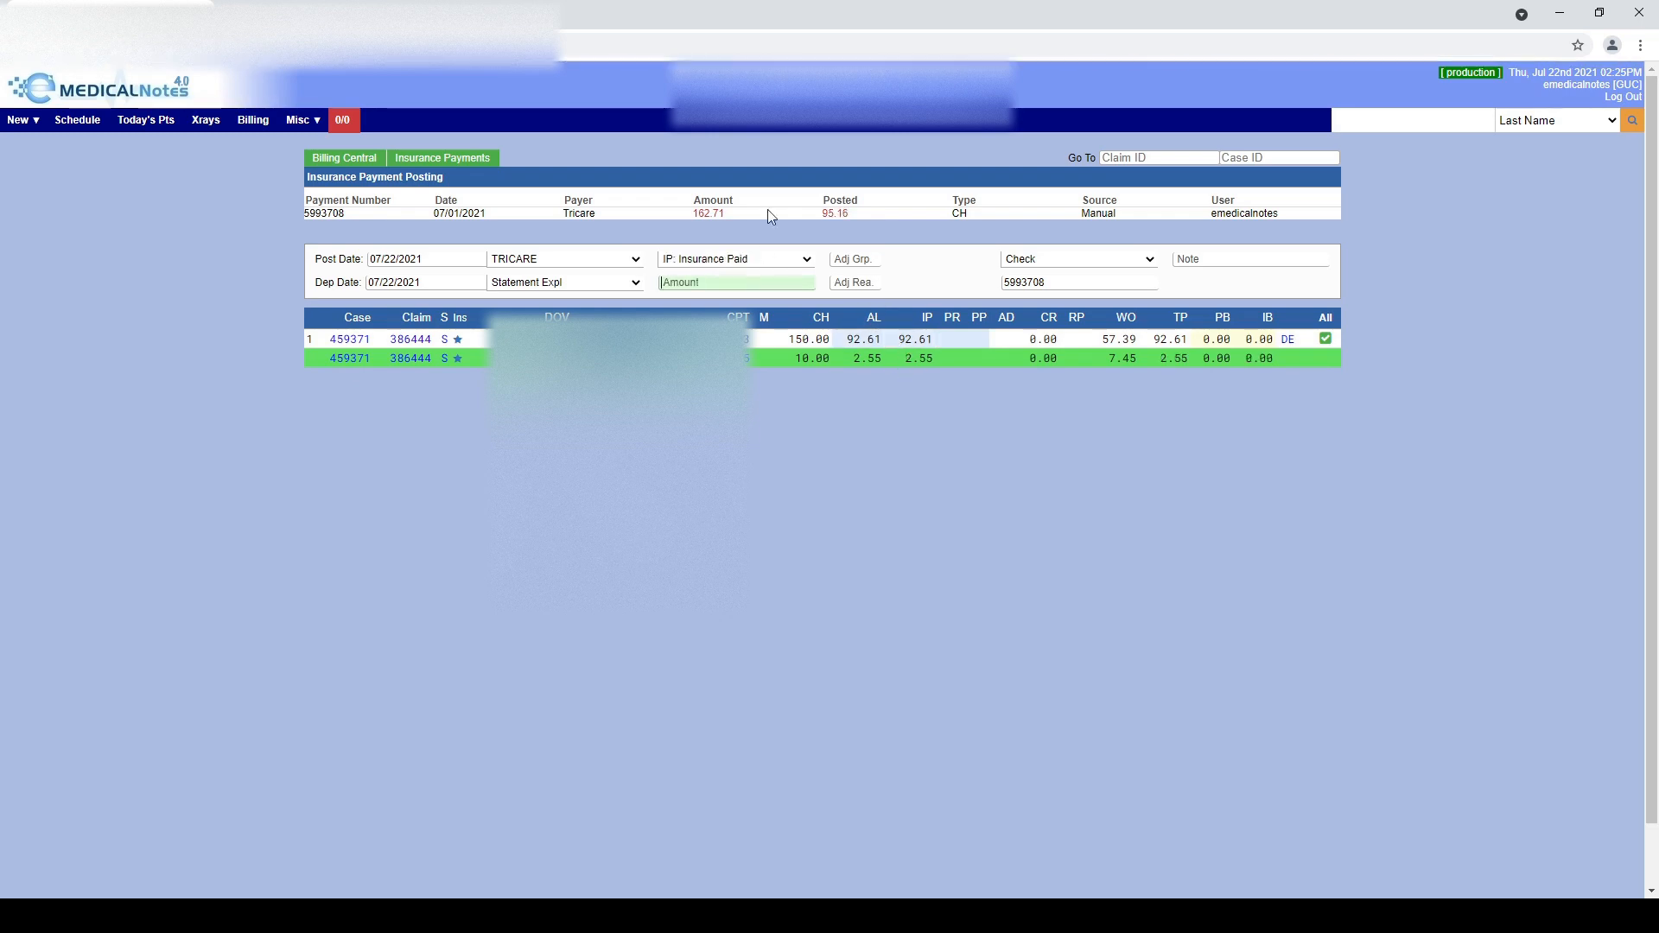
pyautogui.click(957, 348)
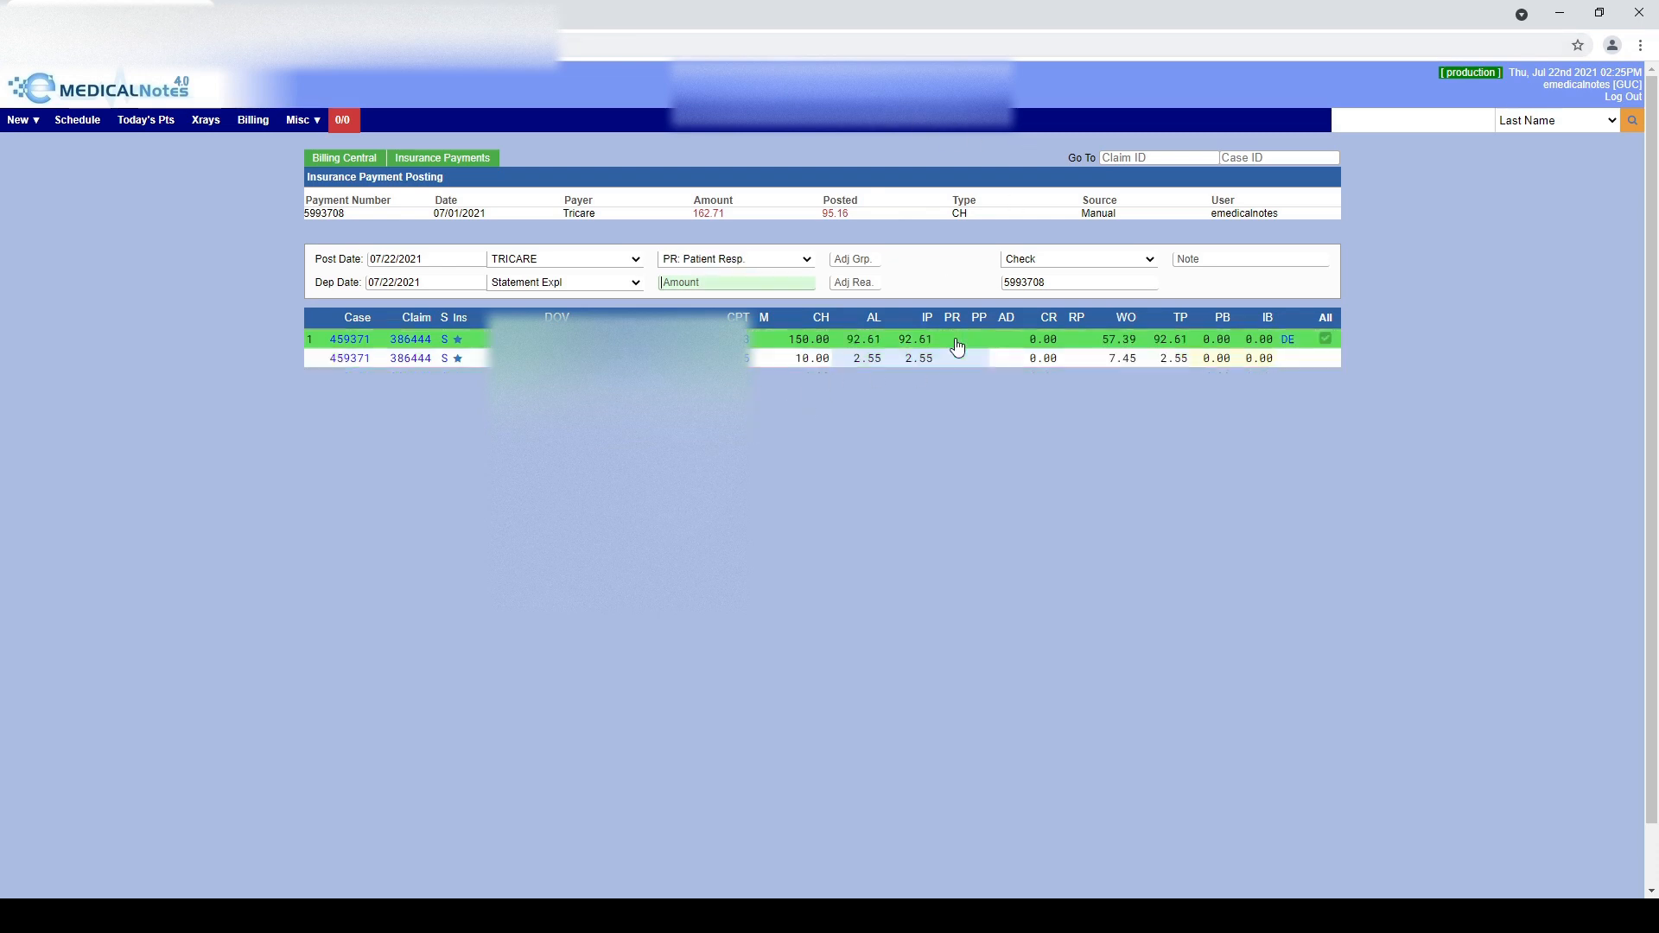
pyautogui.click(343, 342)
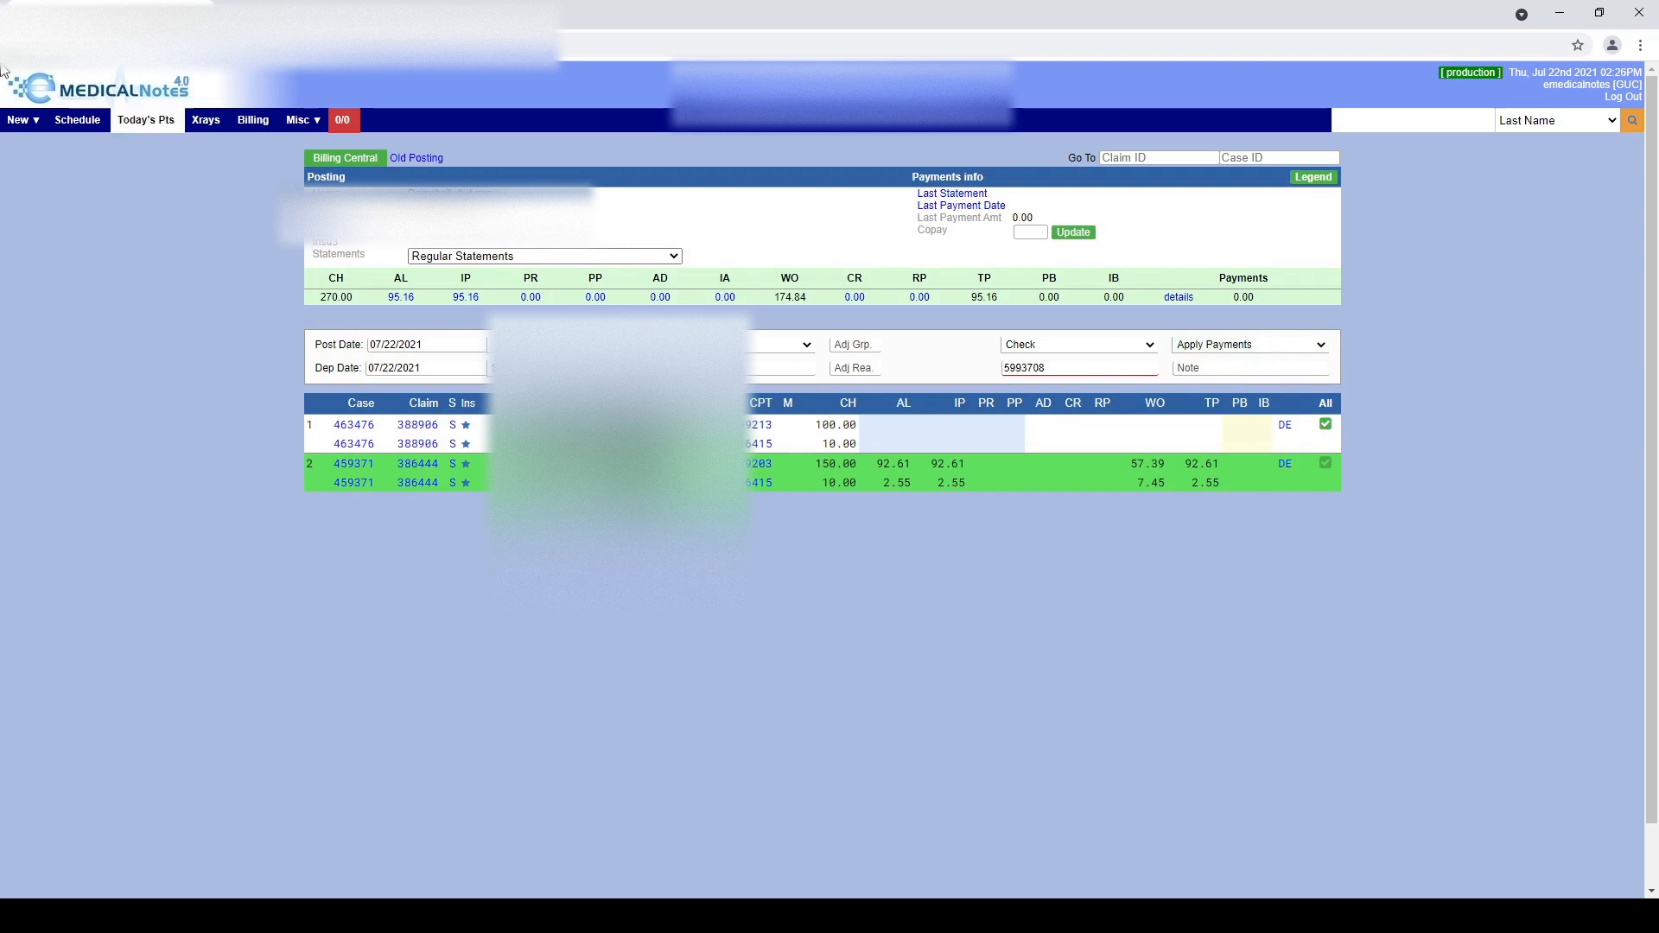
pyautogui.click(19, 45)
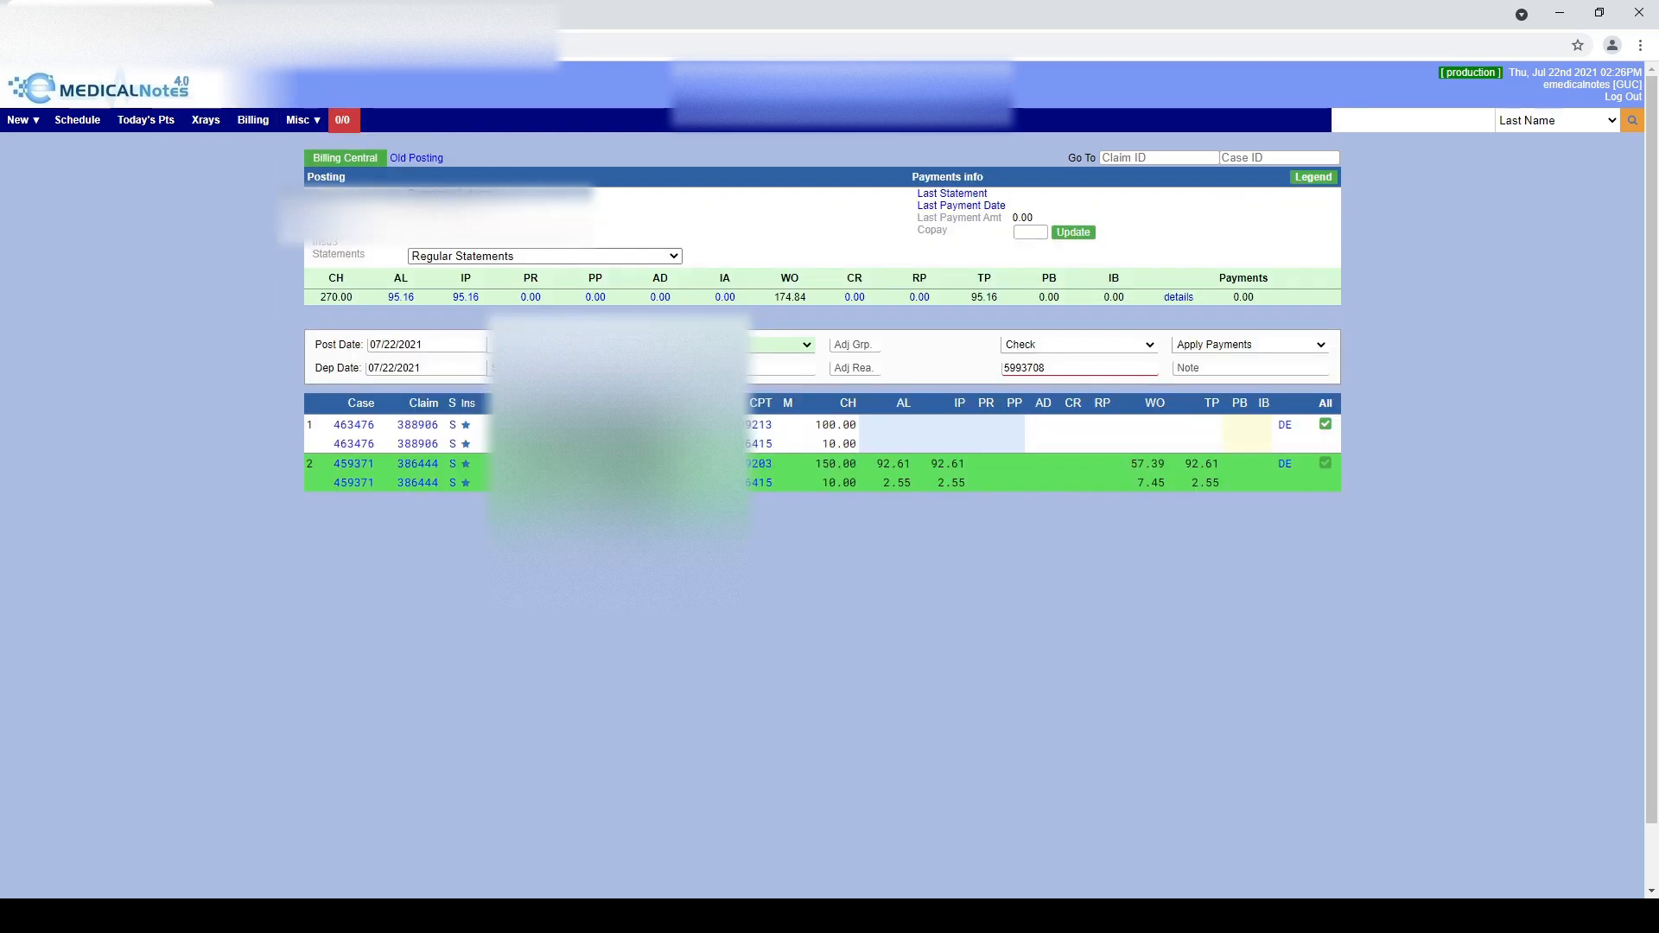
pyautogui.click(254, 123)
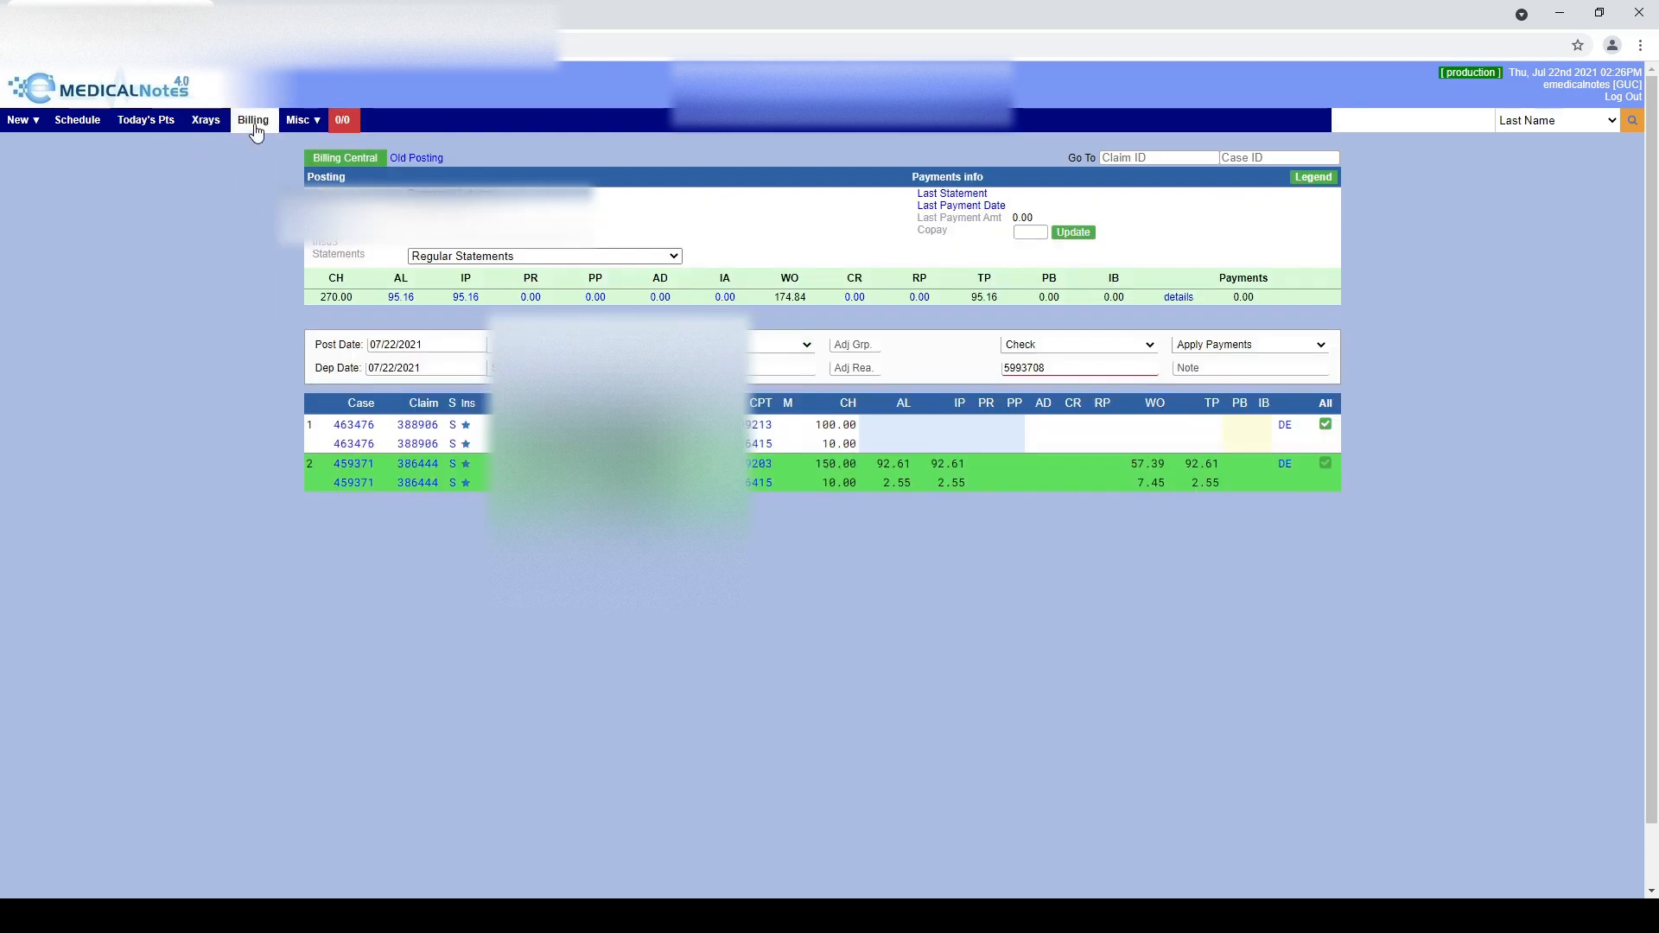
pyautogui.click(328, 172)
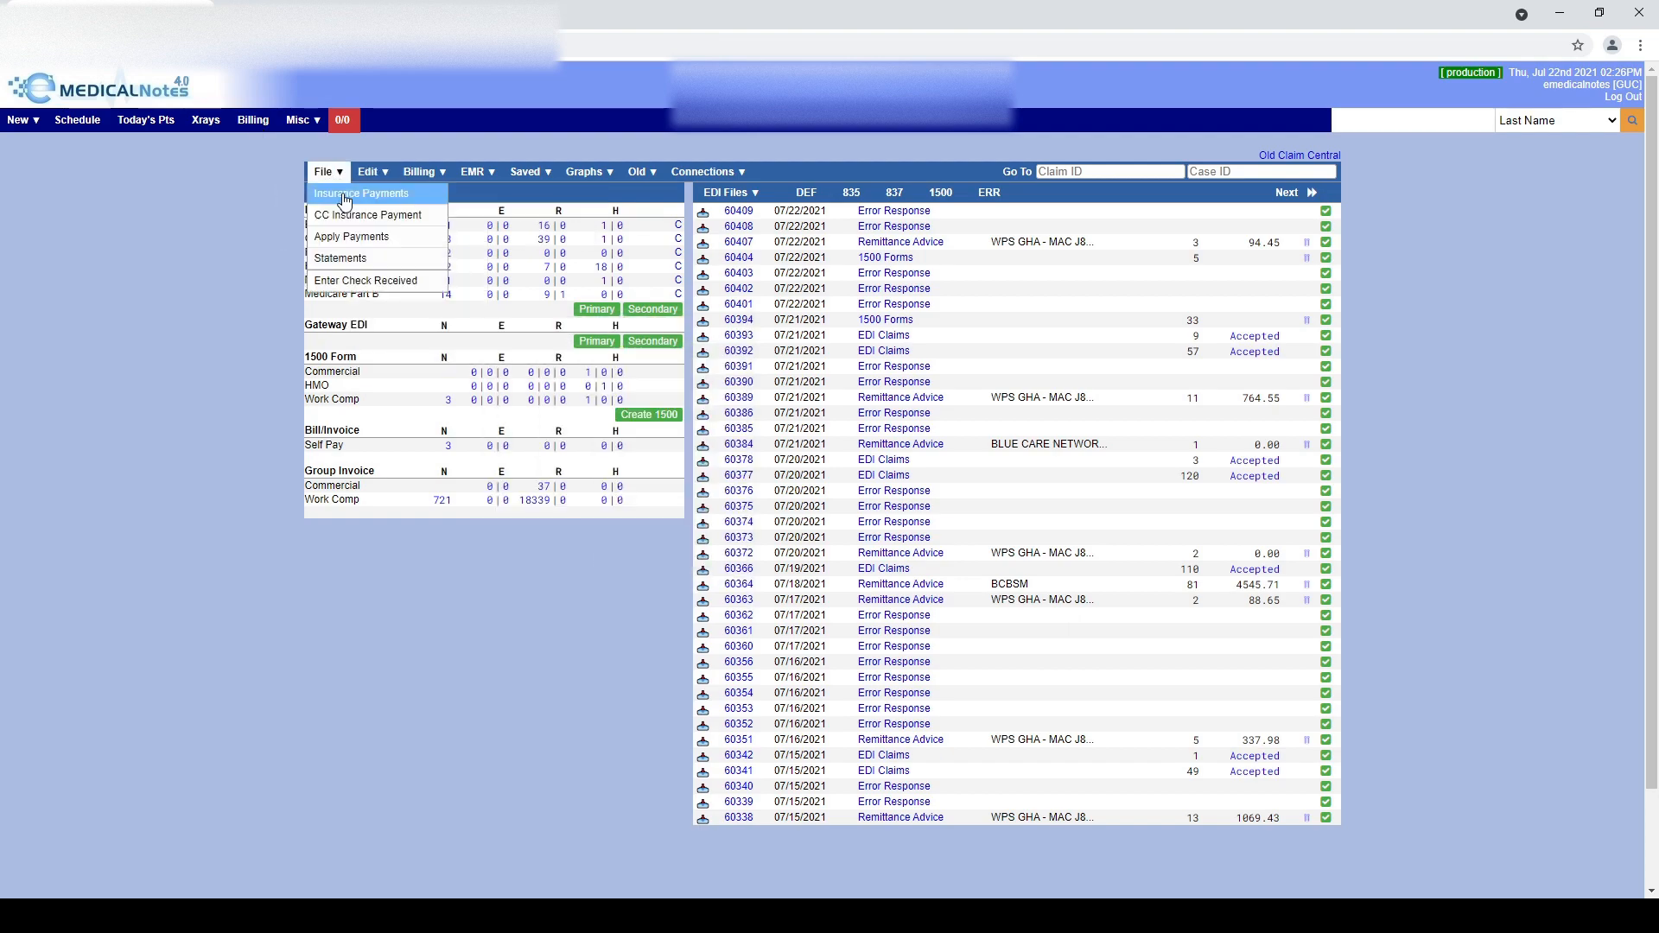
pyautogui.click(345, 196)
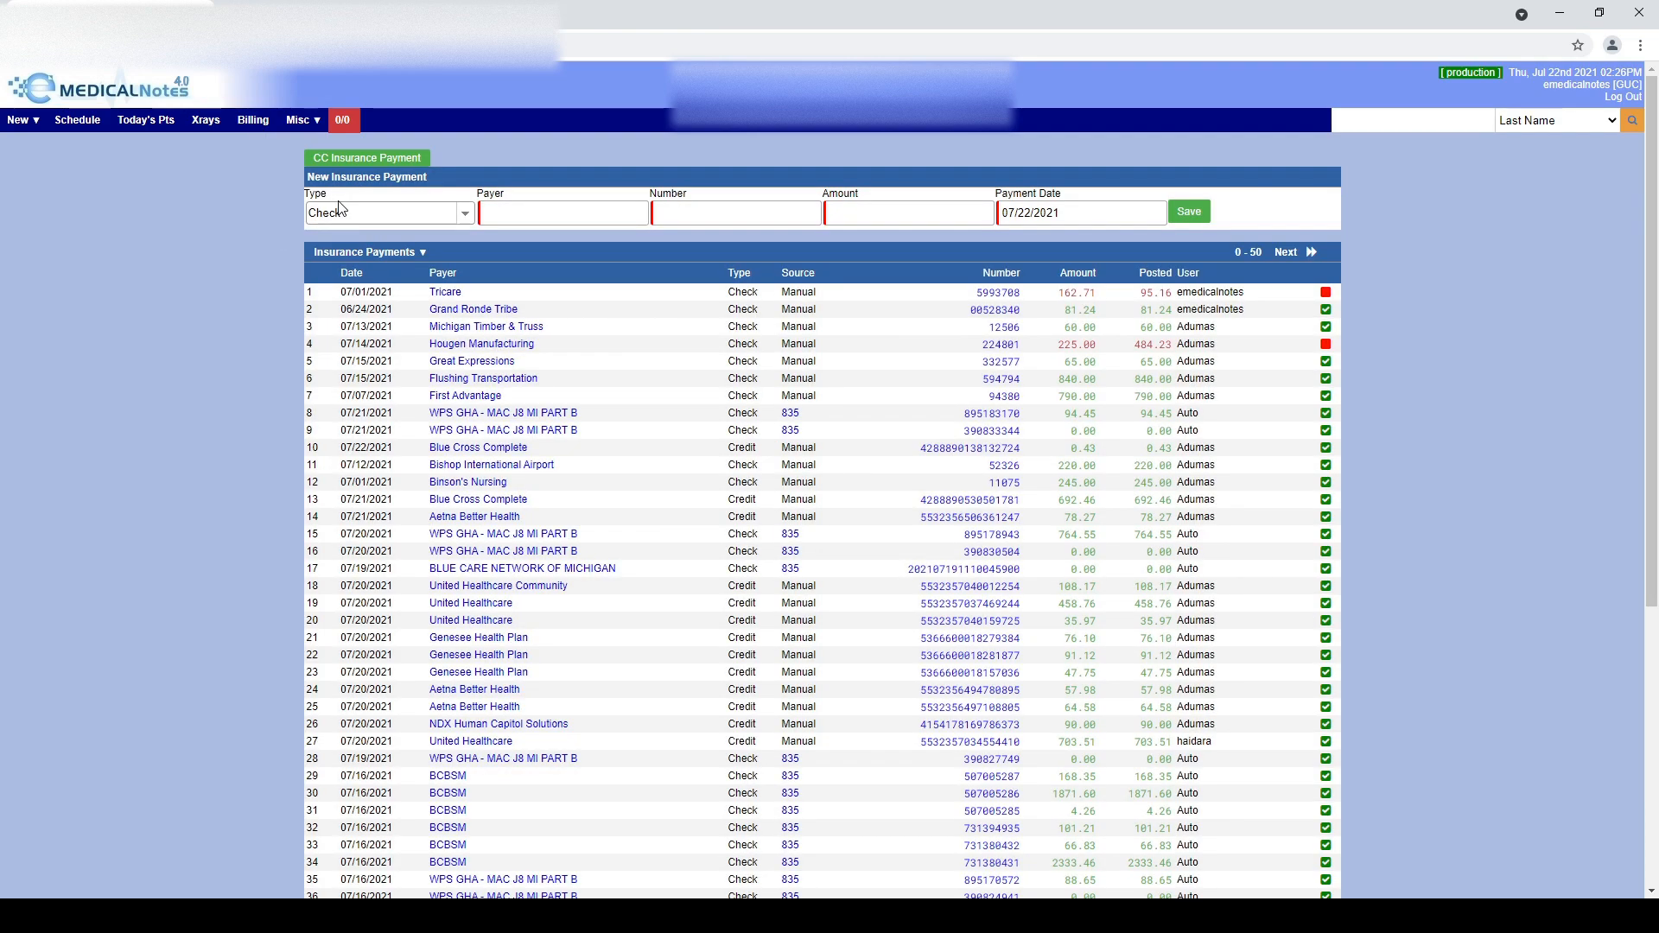
pyautogui.click(1011, 294)
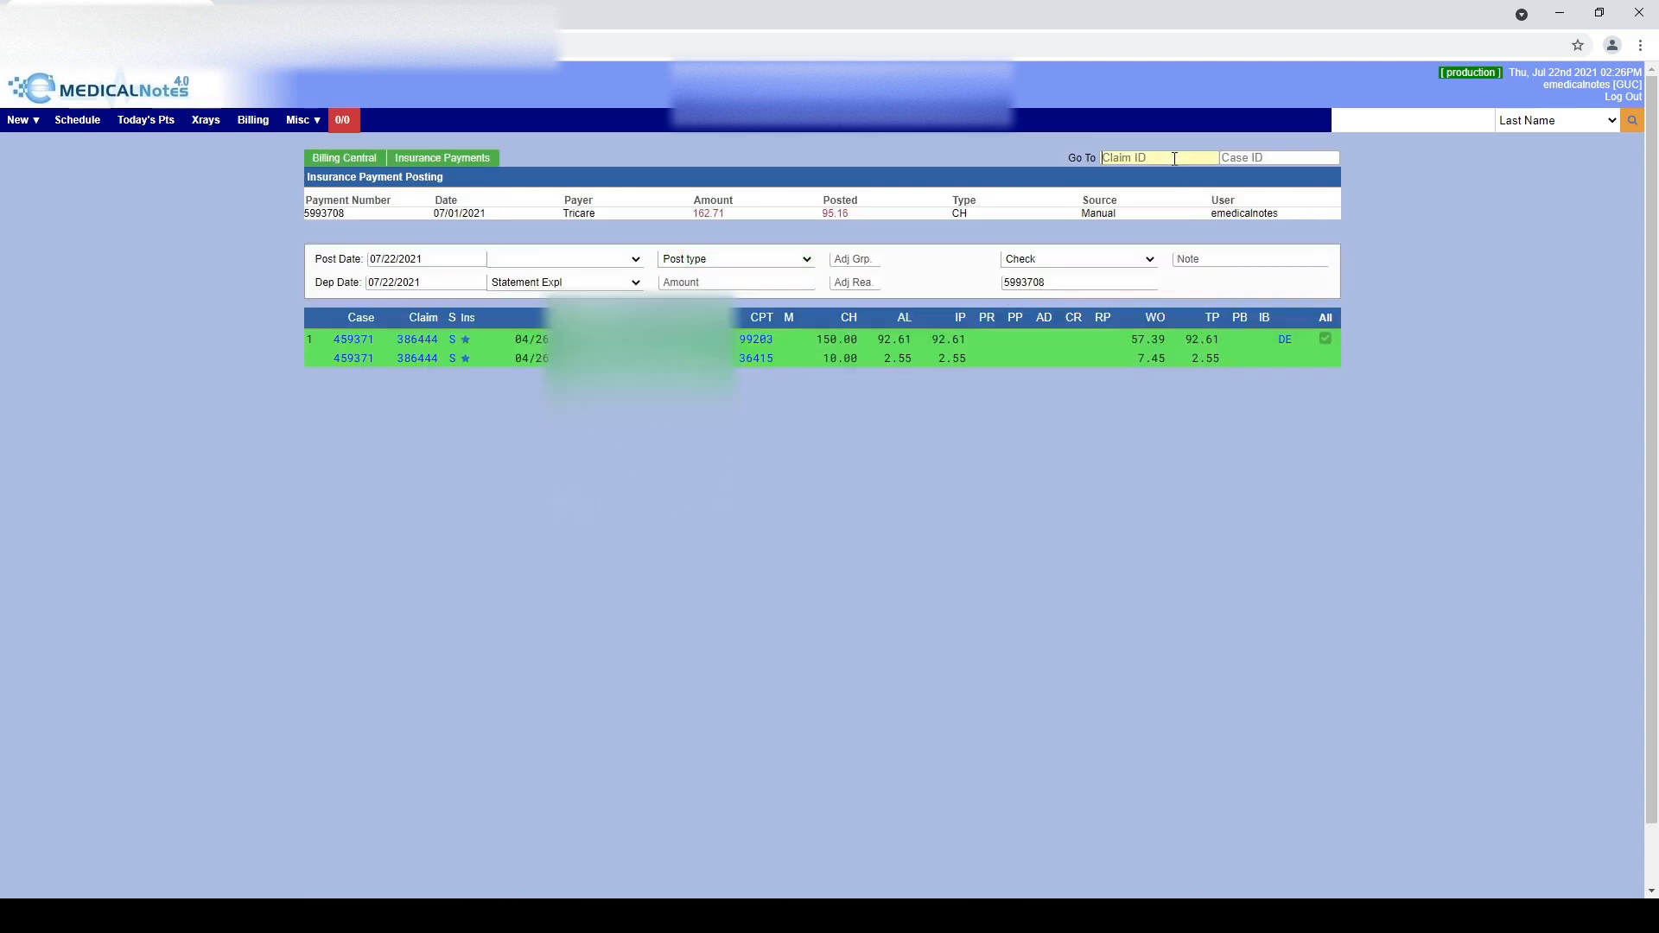
# Add the patient's second claim, with 100.00 and 10.00 charges, to the posting table
pyautogui.press('Return')
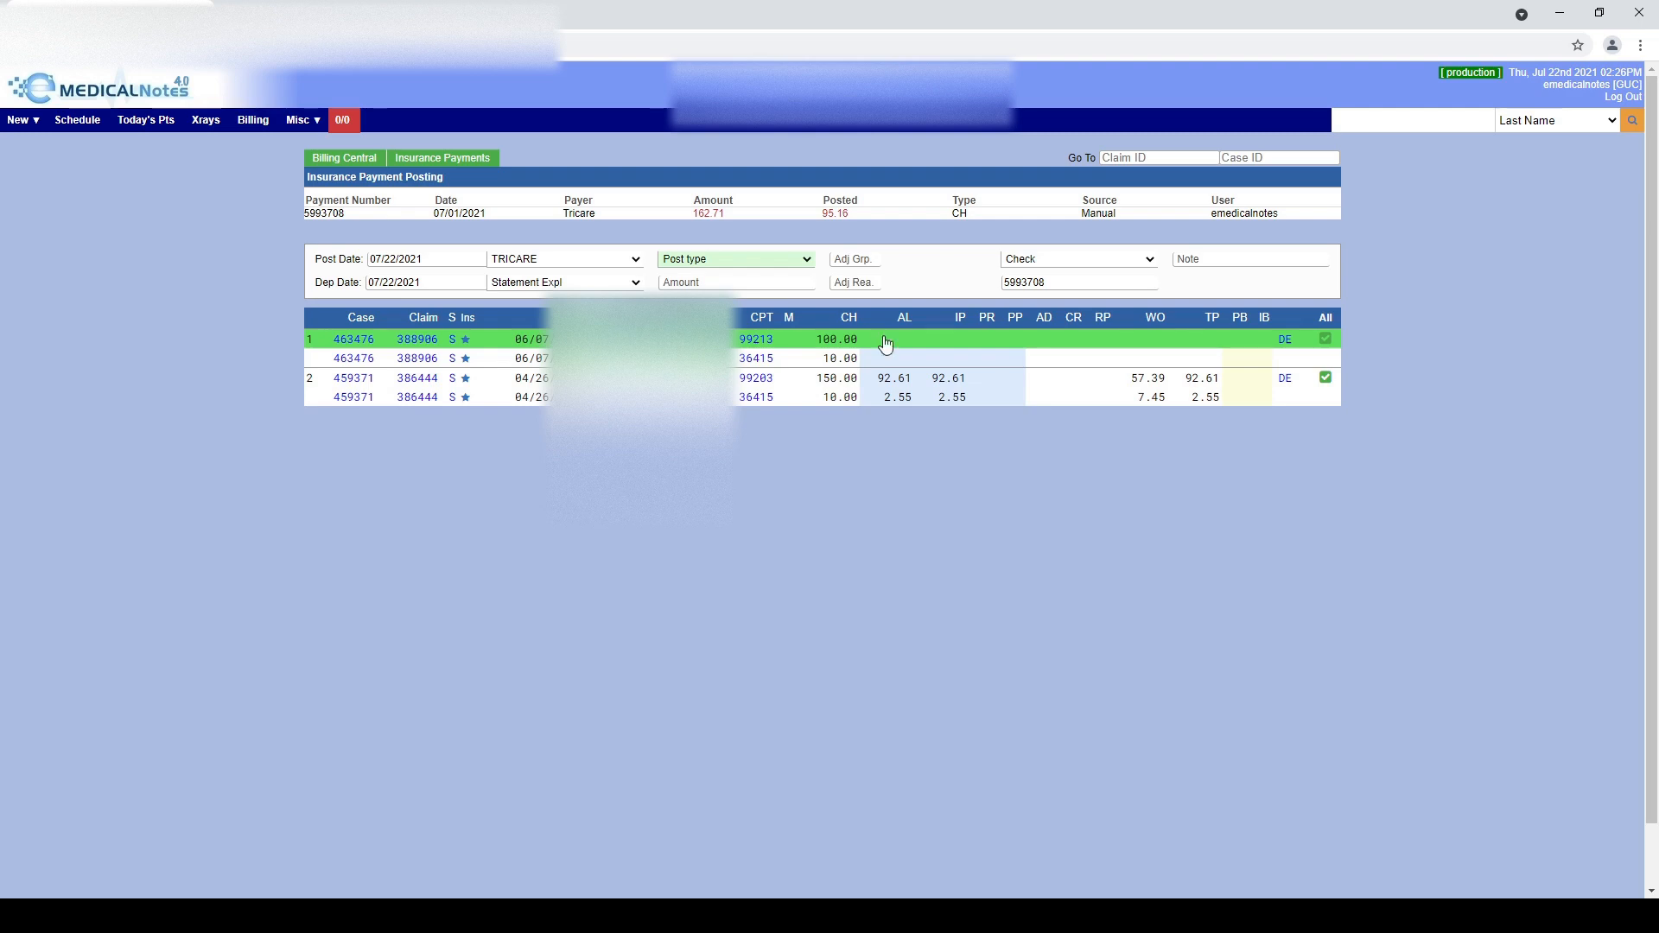
pyautogui.click(1153, 157)
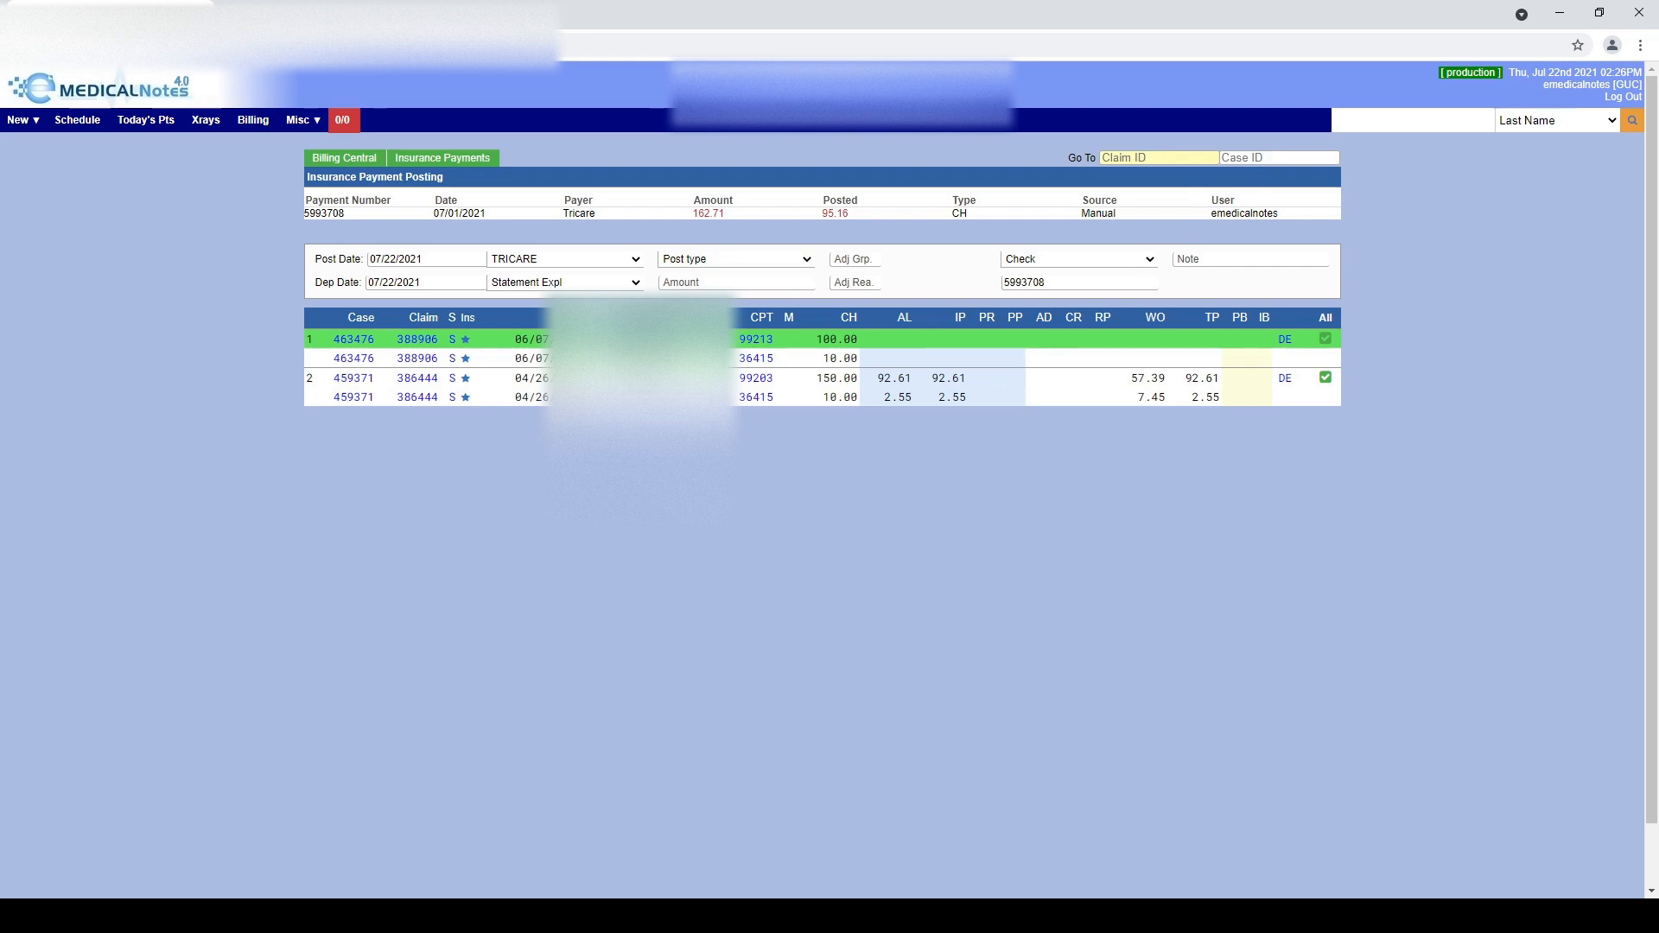
pyautogui.click(899, 338)
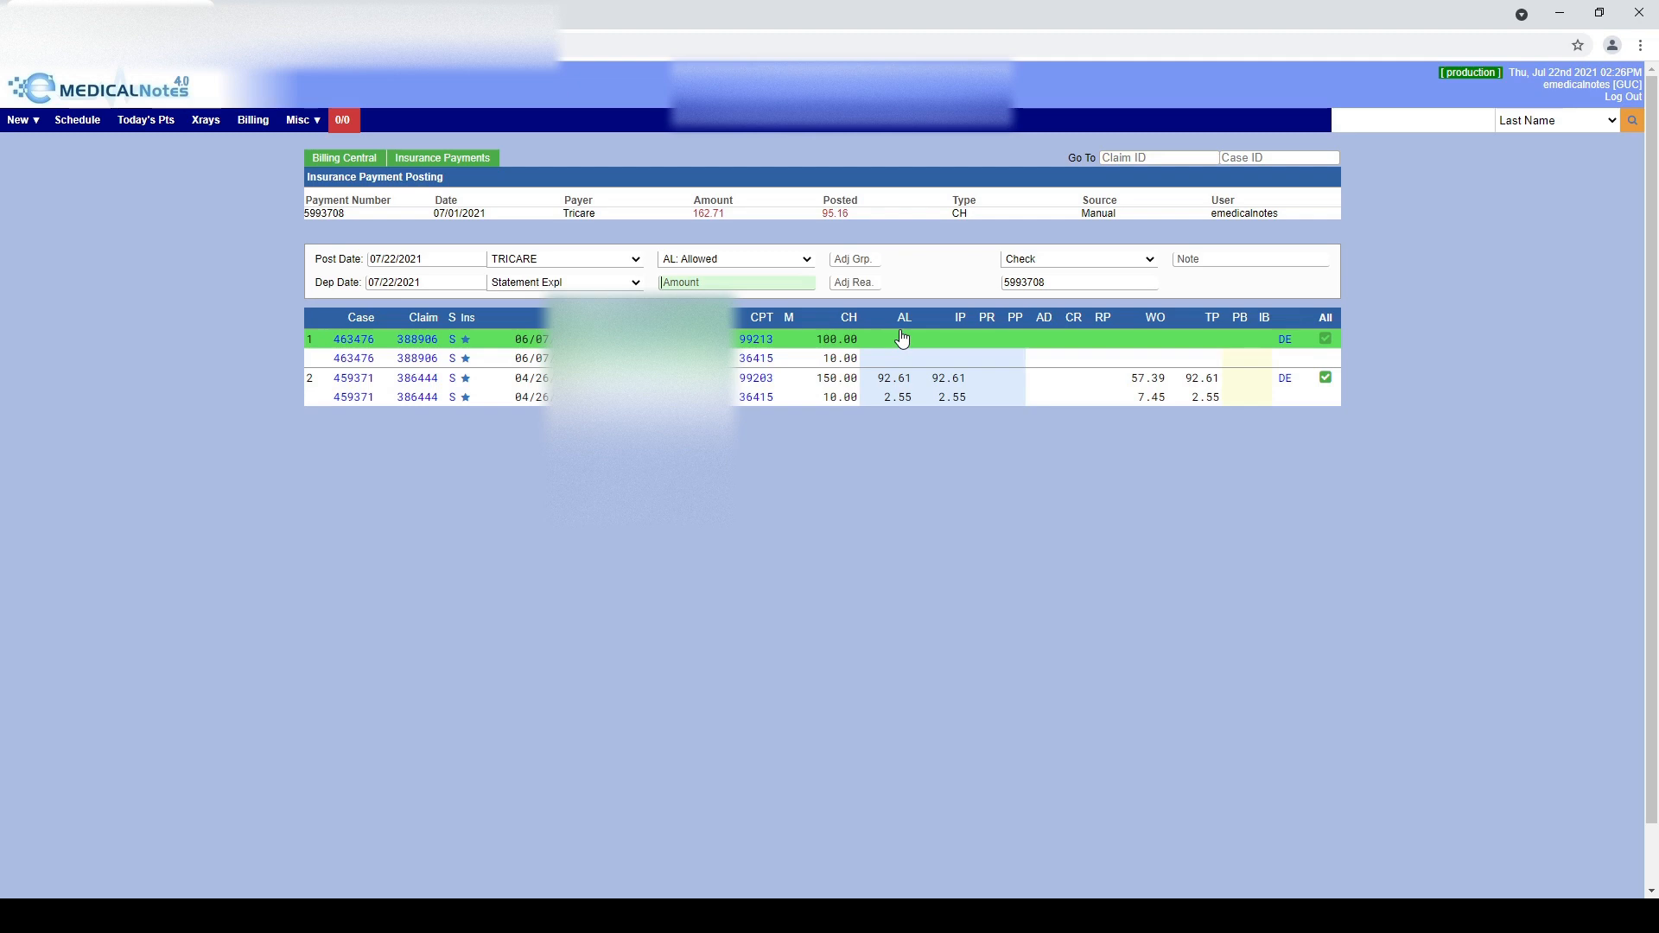
# Post 65.00 allowed and 65.00 insurance paid on the 100.00 line
pyautogui.write('65.00')
pyautogui.press('Return')
pyautogui.click(893, 338)
pyautogui.write('65.00')
pyautogui.press('Return')
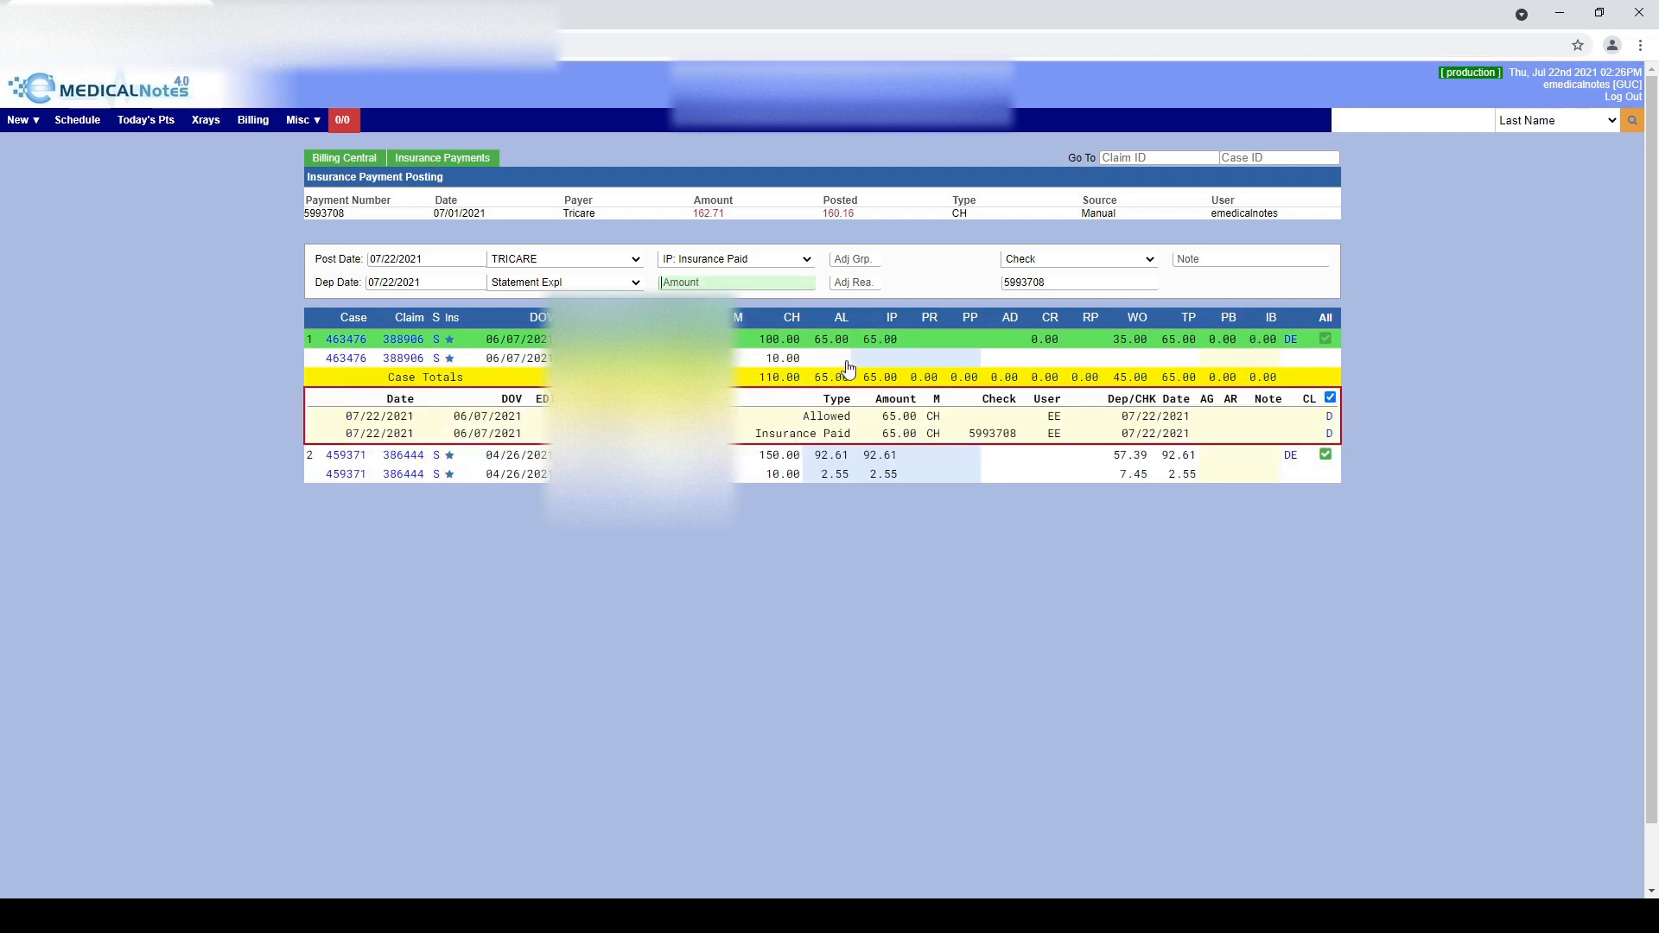
# Post 2.55 allowed and 2.55 insurance paid on the 10.00 line, then return to the payments list
pyautogui.click(830, 357)
pyautogui.write('2.55')
pyautogui.press('Return')
pyautogui.click(885, 361)
pyautogui.write('2.55')
pyautogui.press('Return')
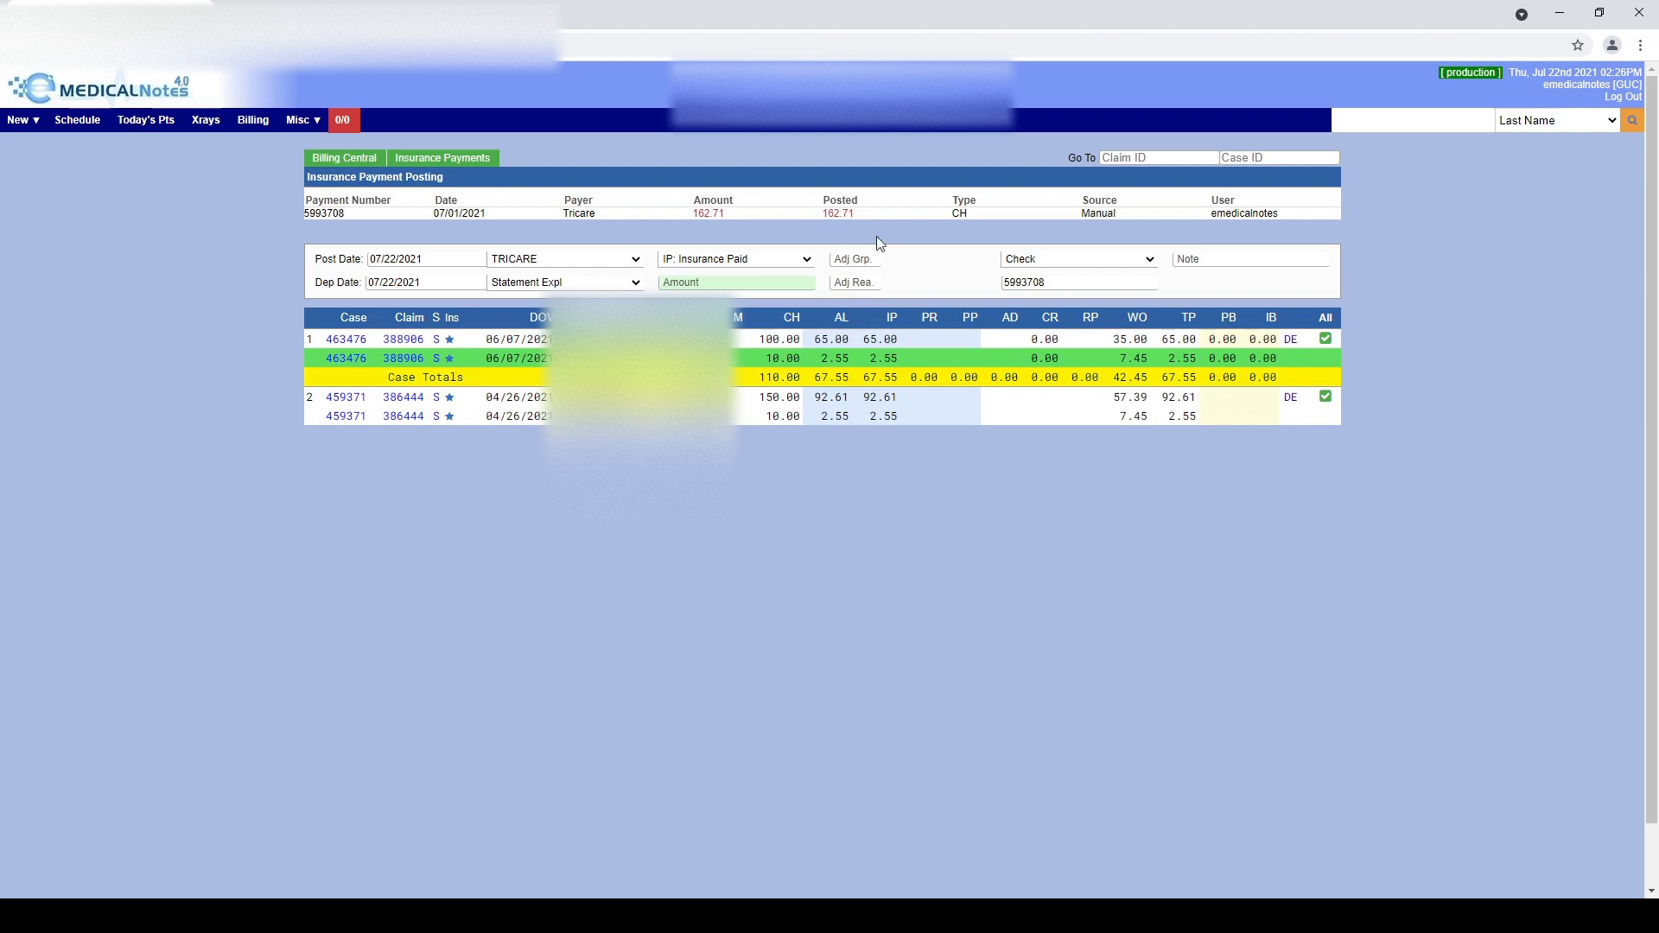
pyautogui.click(475, 164)
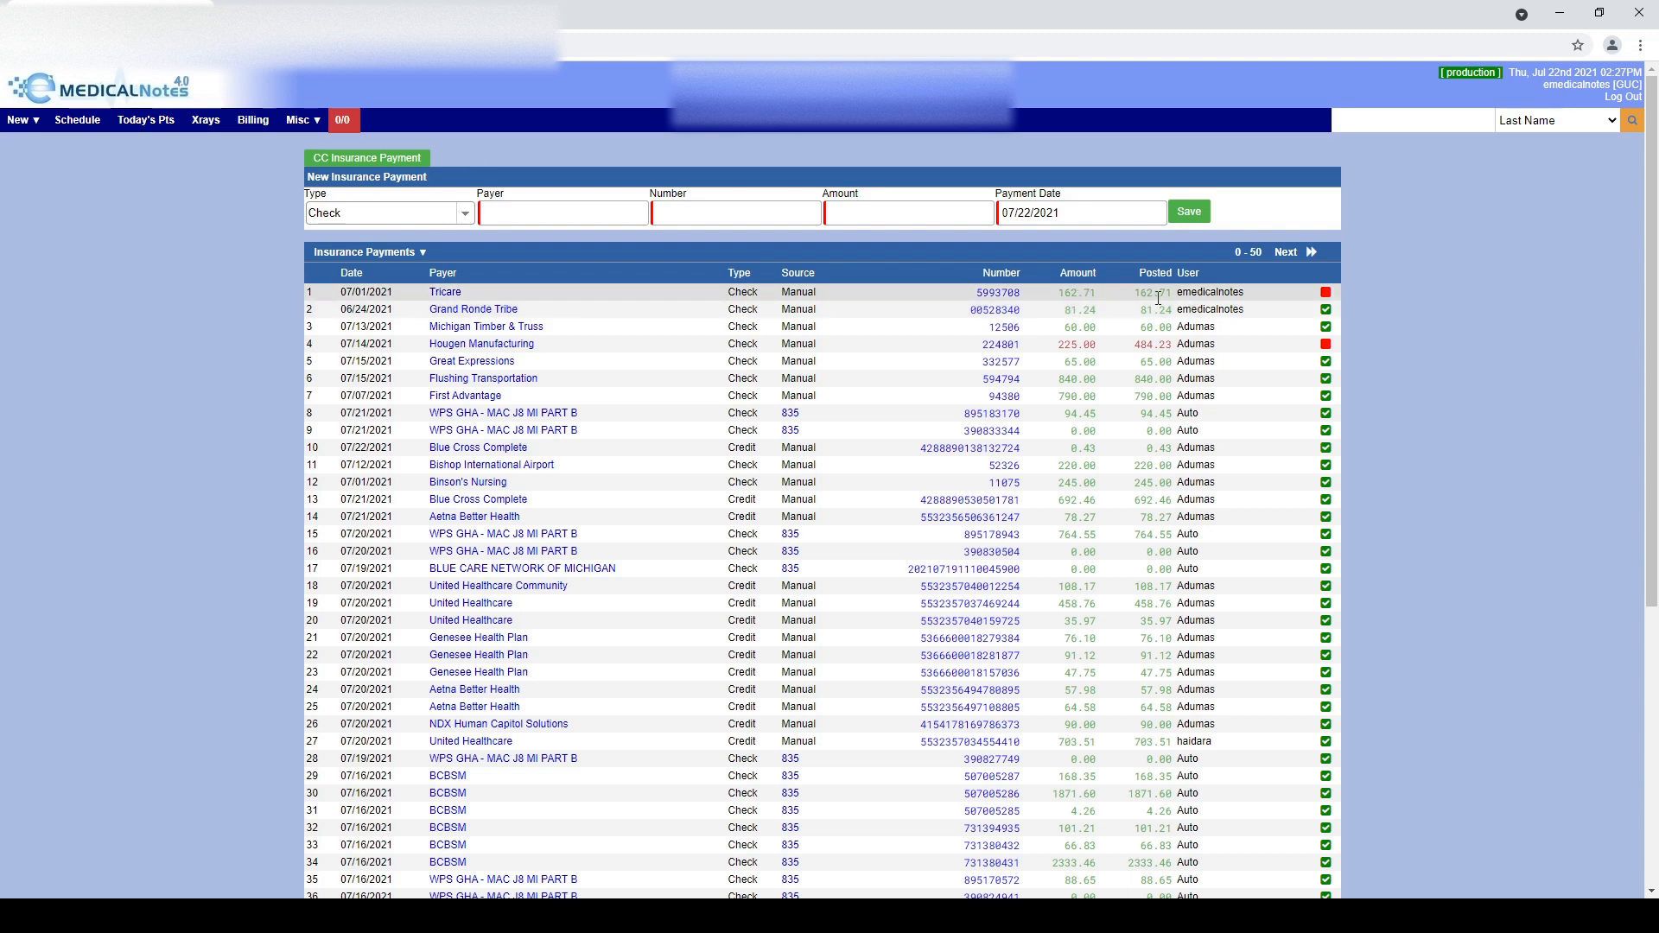
# Mark the Tricare payment complete with a green check
pyautogui.click(1327, 293)
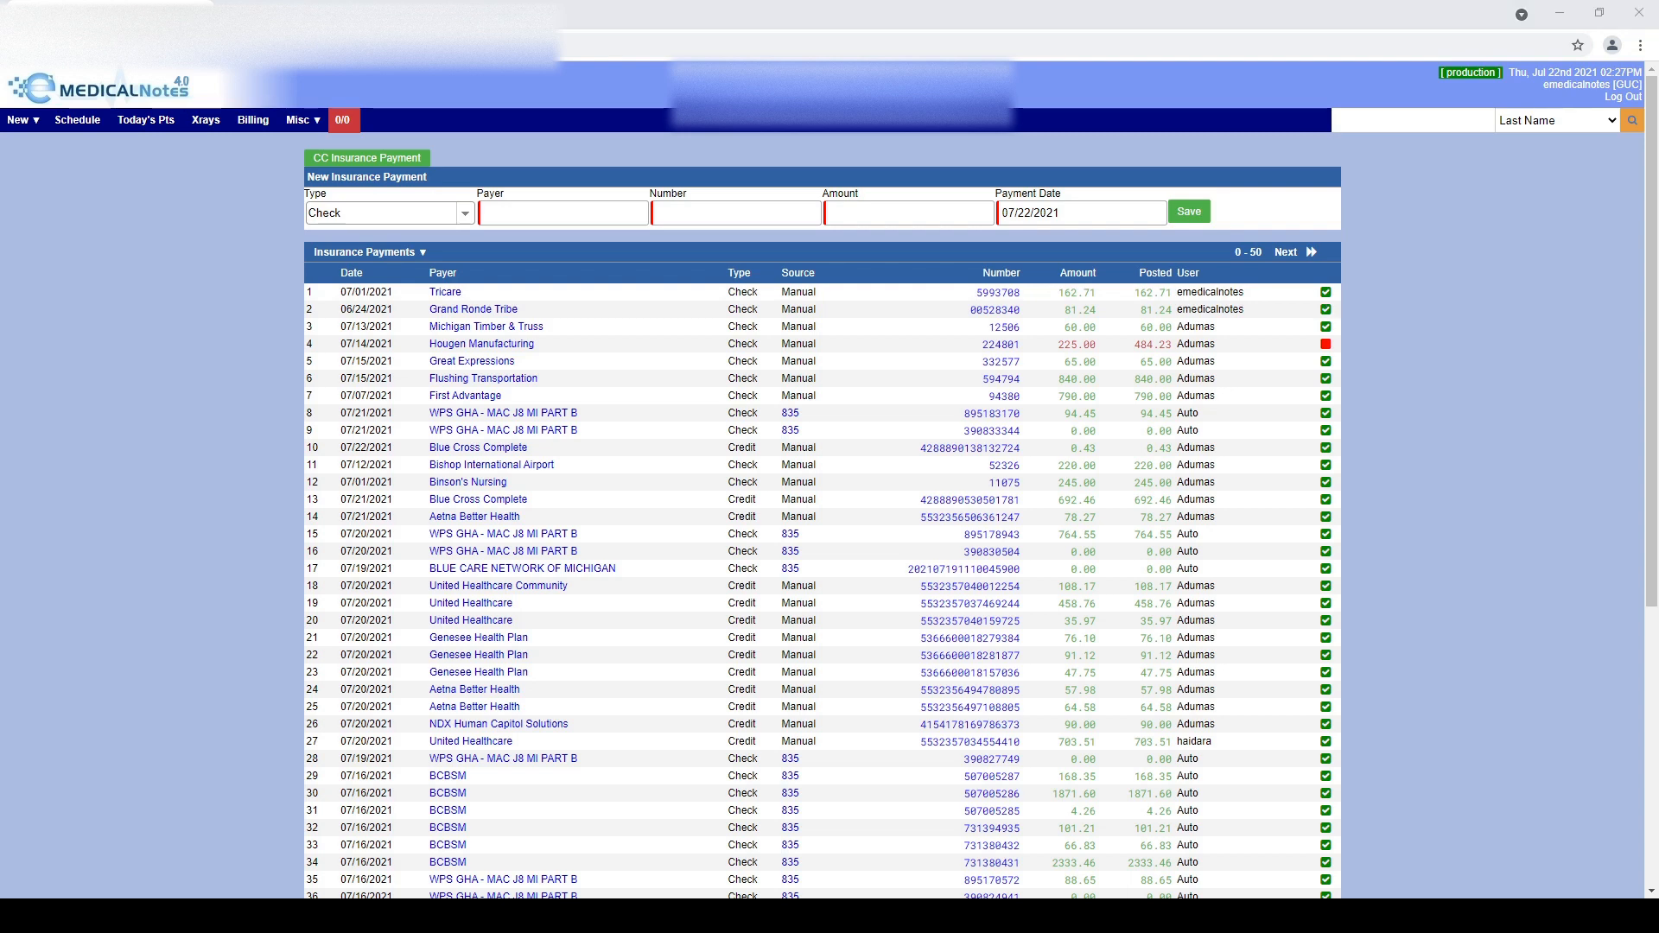
pyautogui.scroll(-1, 821, 518)
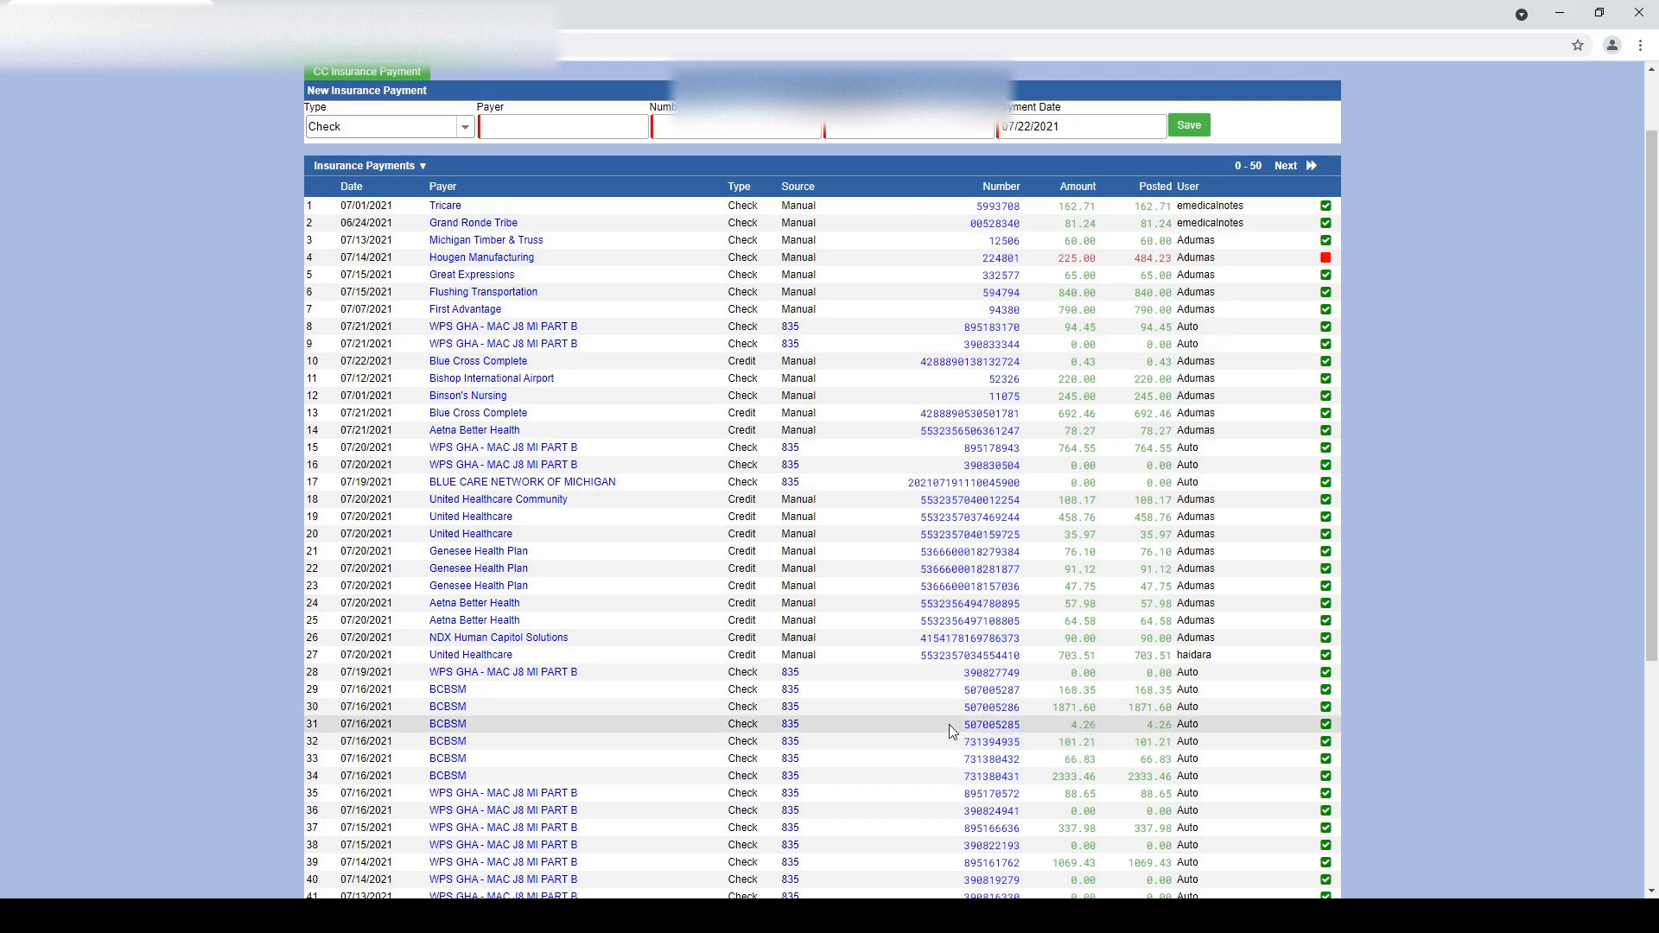
pyautogui.click(1002, 207)
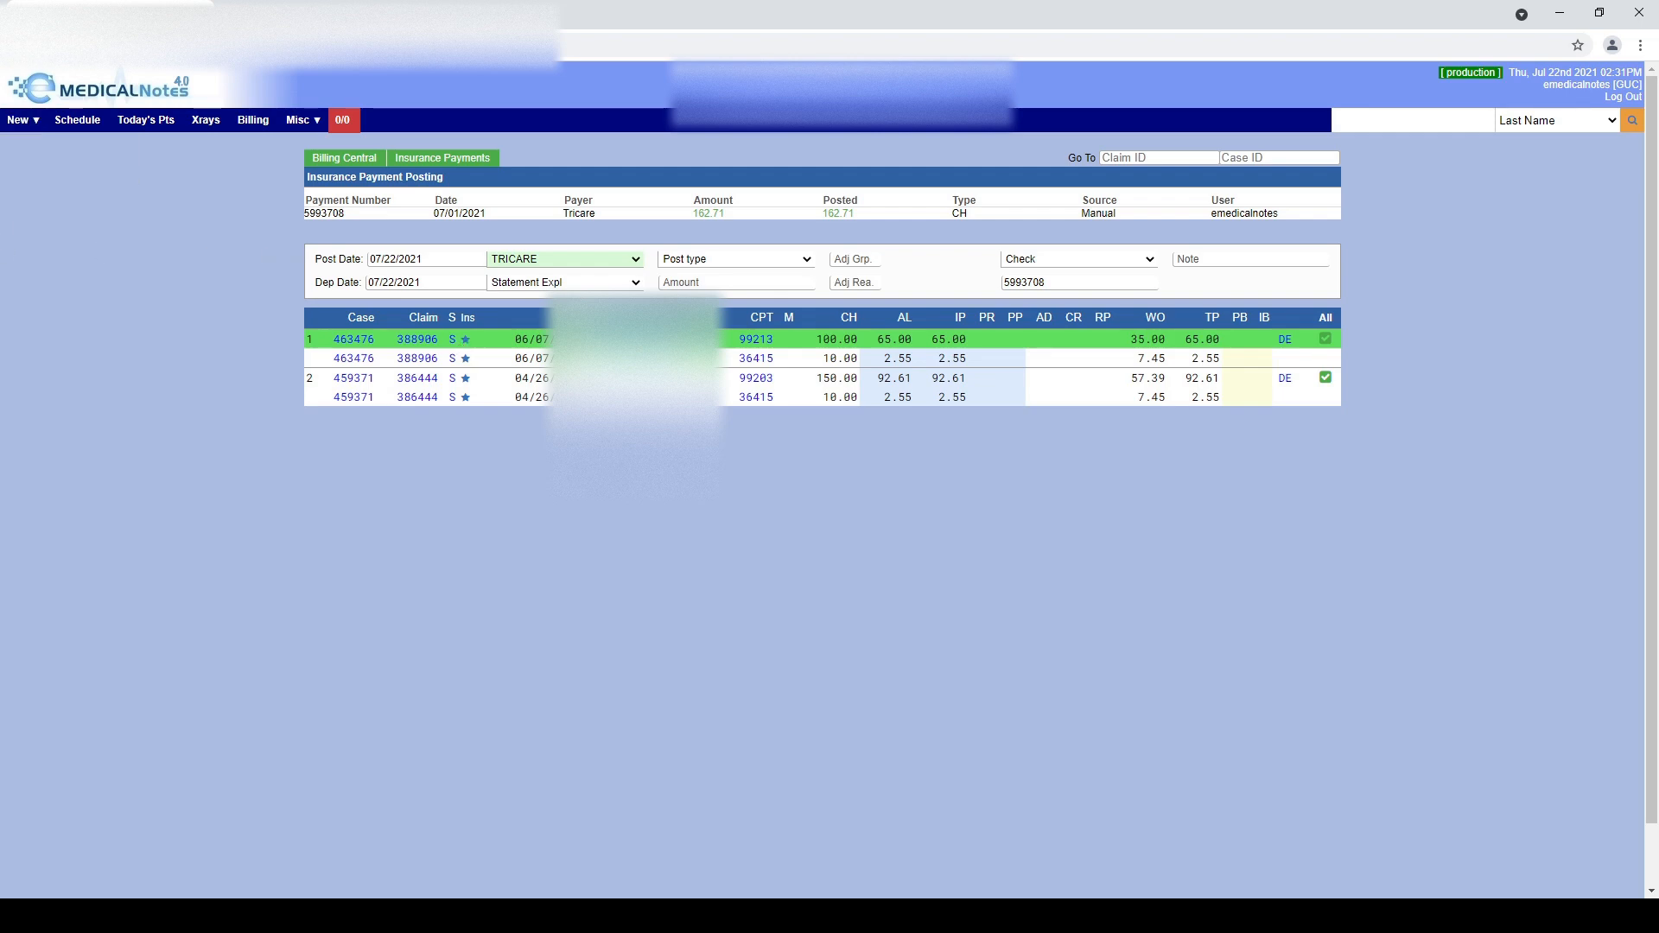
pyautogui.hotkey('alt', 'Left')
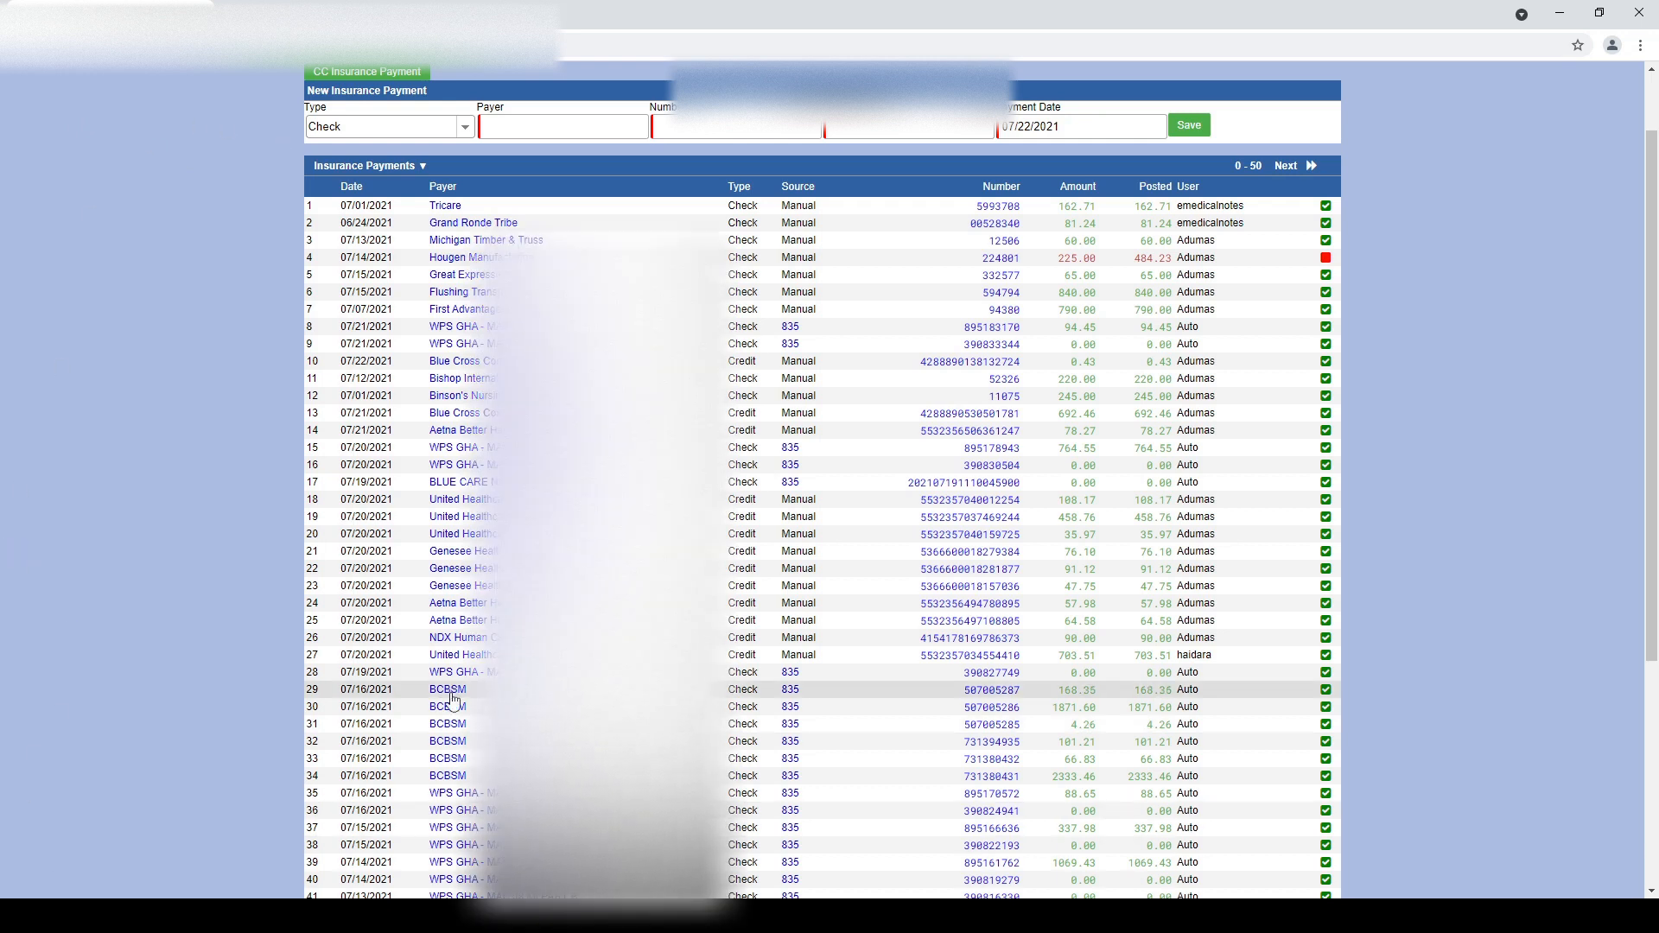
pyautogui.click(1005, 709)
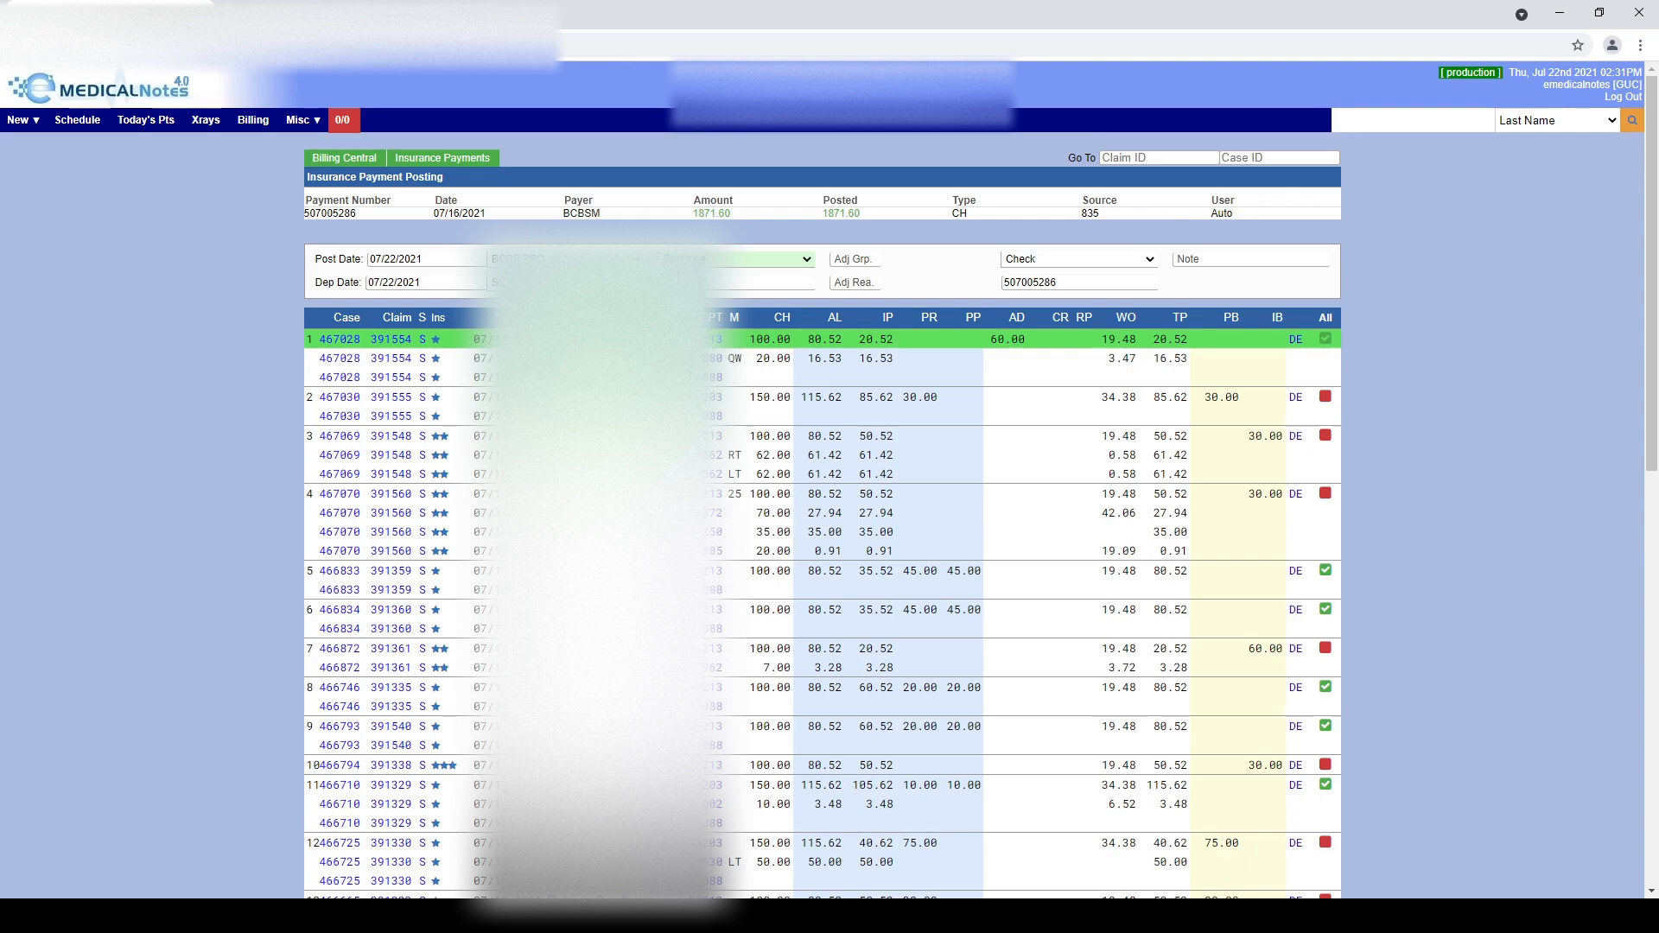
pyautogui.click(398, 436)
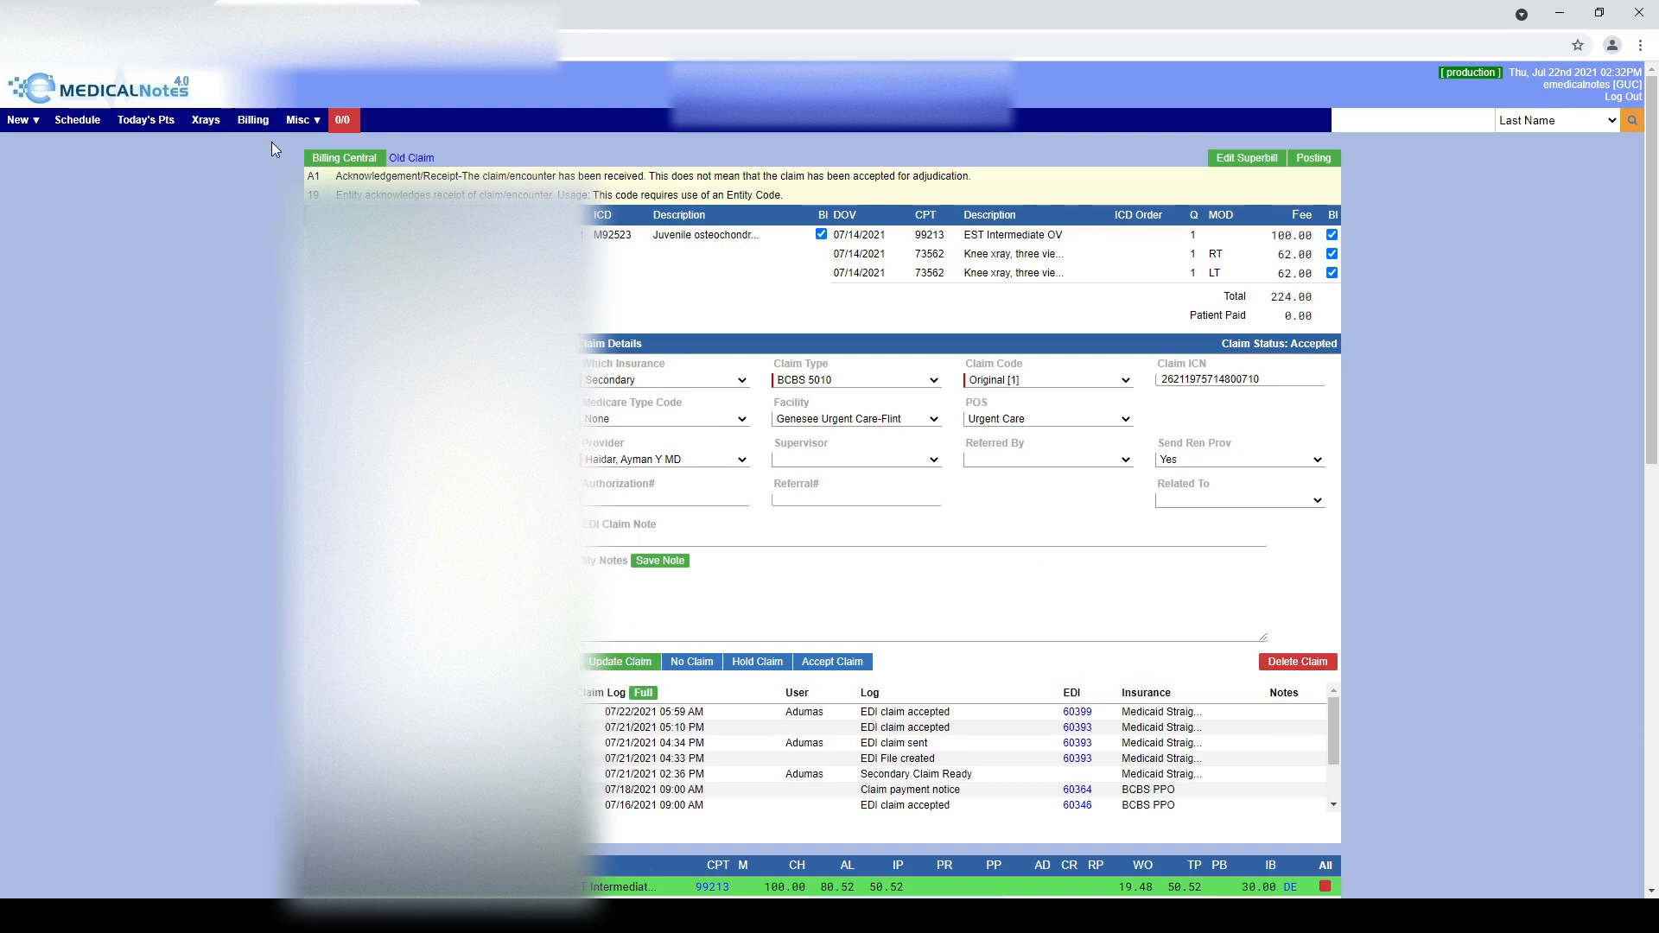
pyautogui.click(255, 120)
pyautogui.click(329, 173)
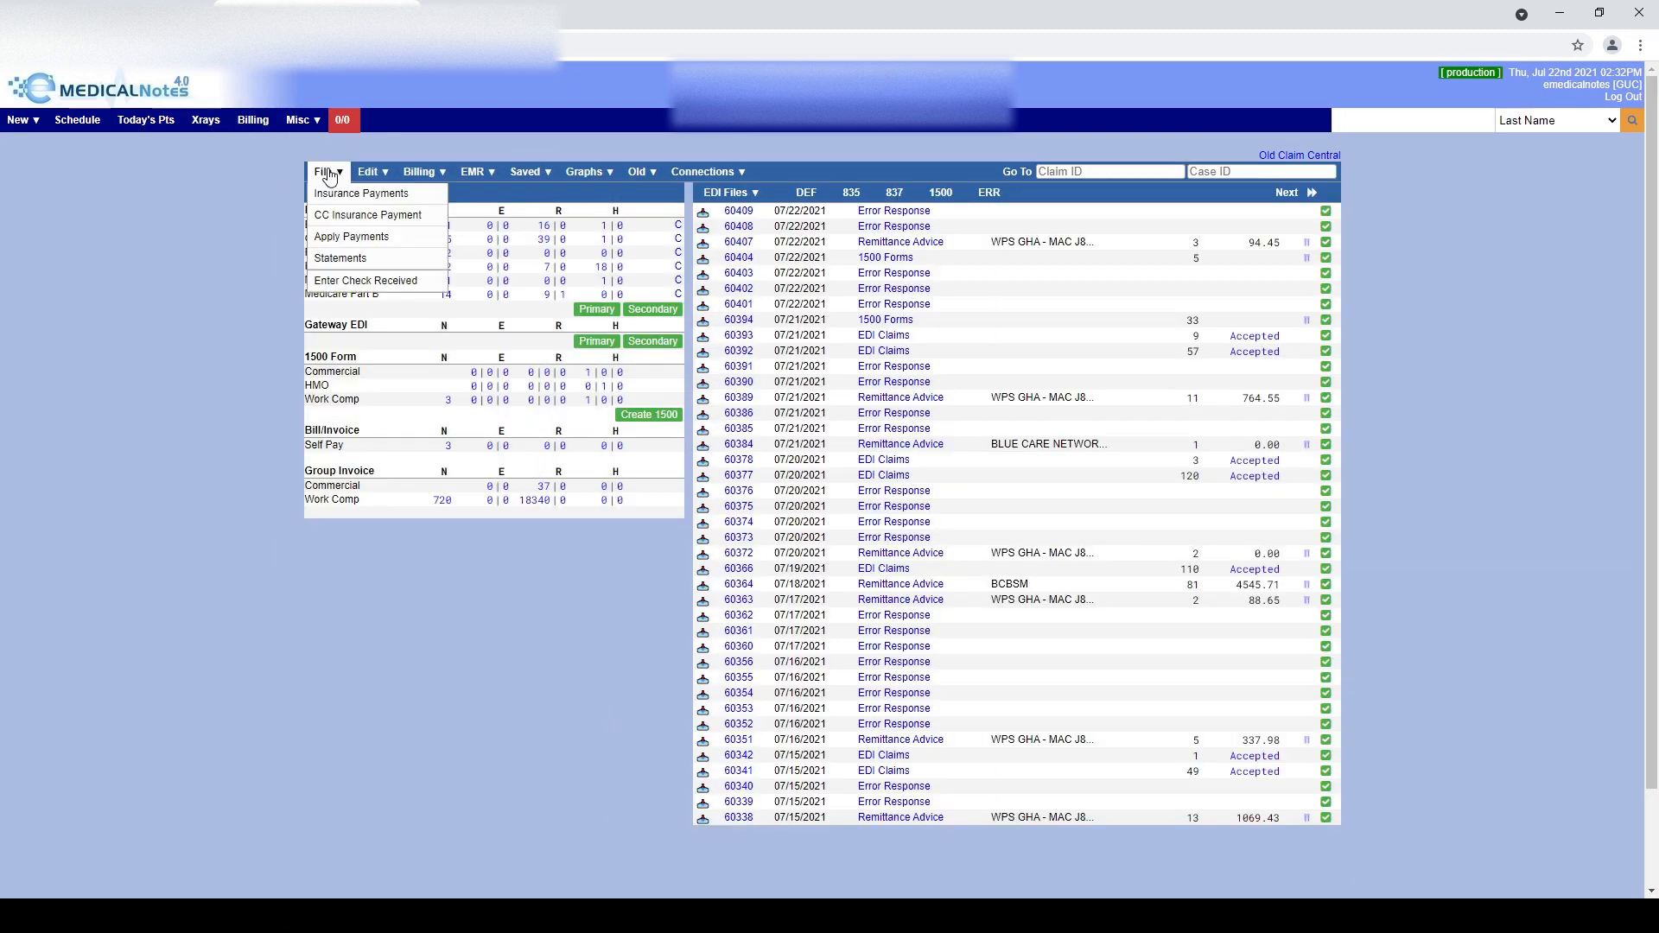
pyautogui.click(333, 195)
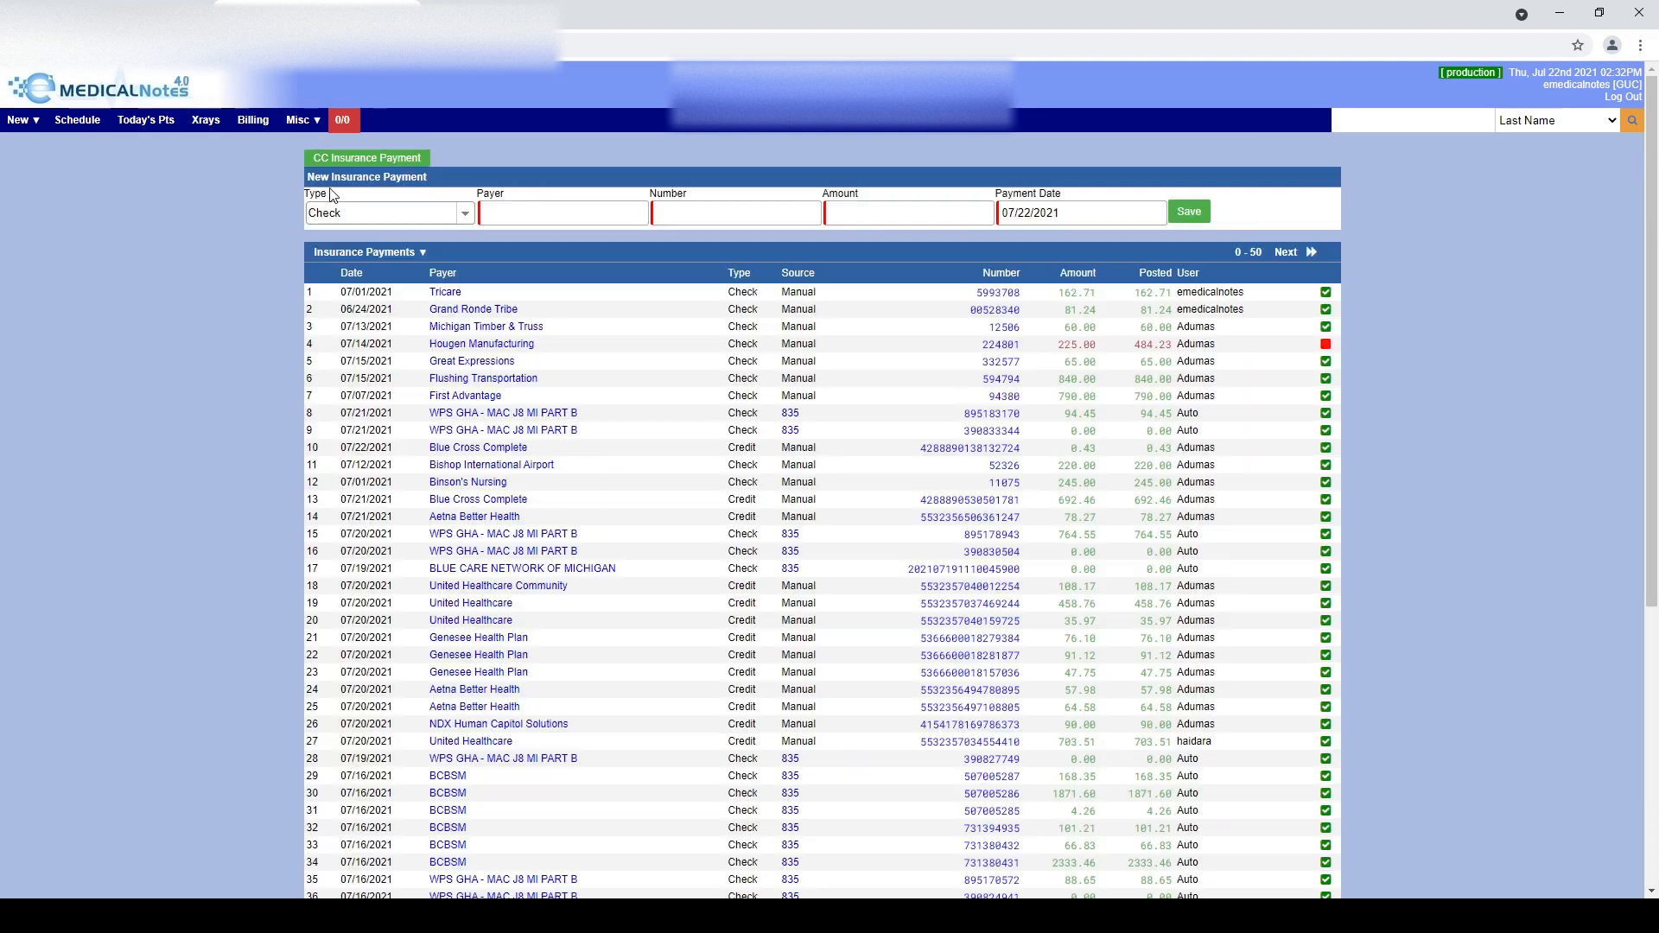